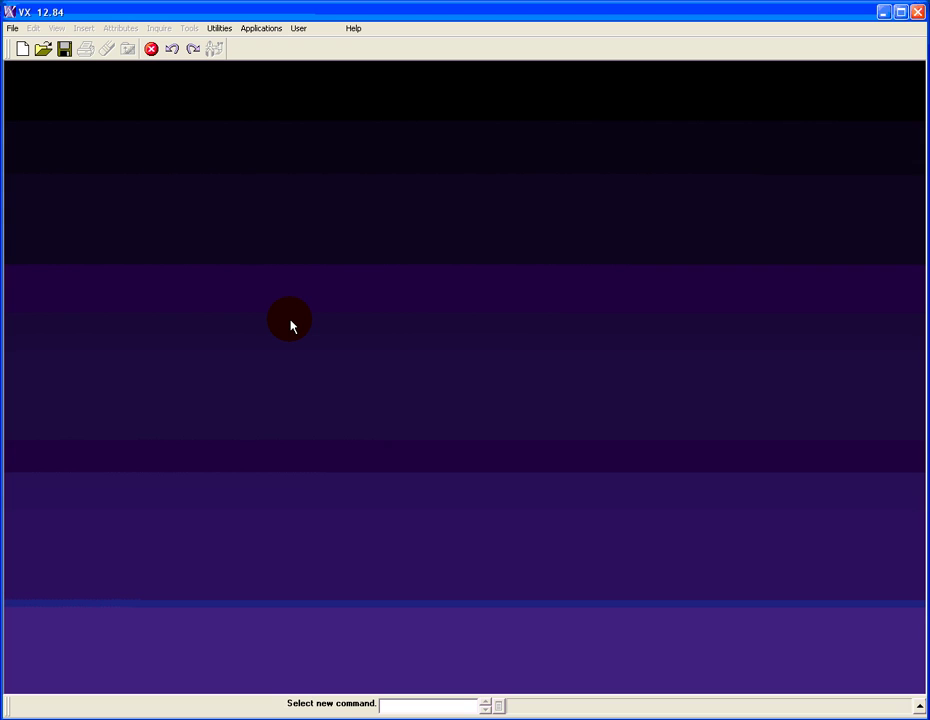
Create a new part named peca from the PartTemplate(MM) millimetre template.
left_click(22, 48)
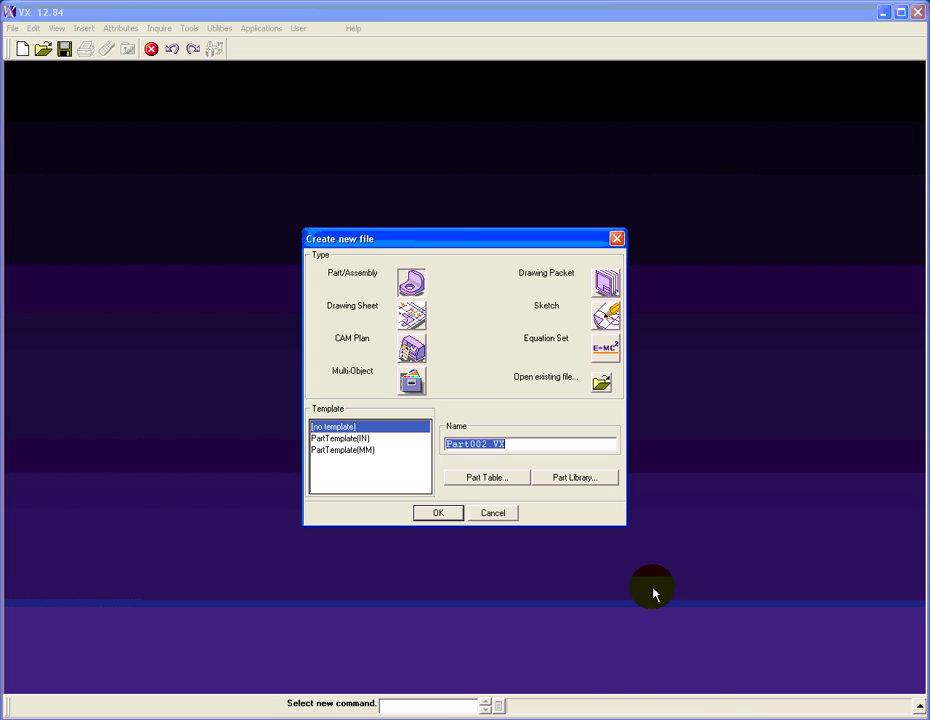
left_click(342, 450)
left_click(477, 444)
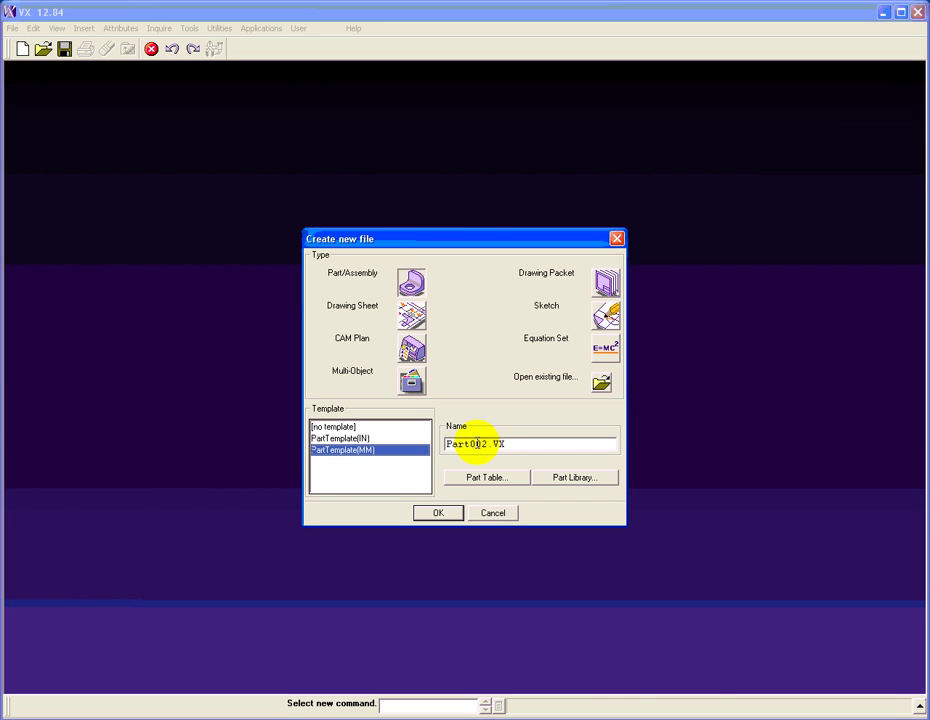
left_click(313, 452)
key("Return")
Create a block solid with its first corner at the origin.
left_click(66, 70)
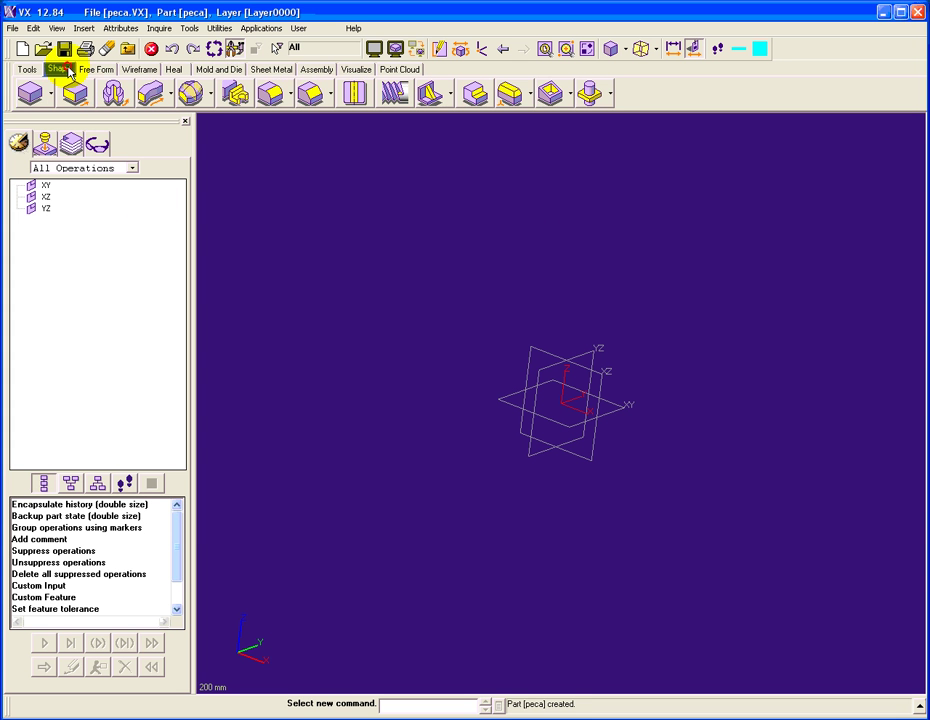
left_click(32, 95)
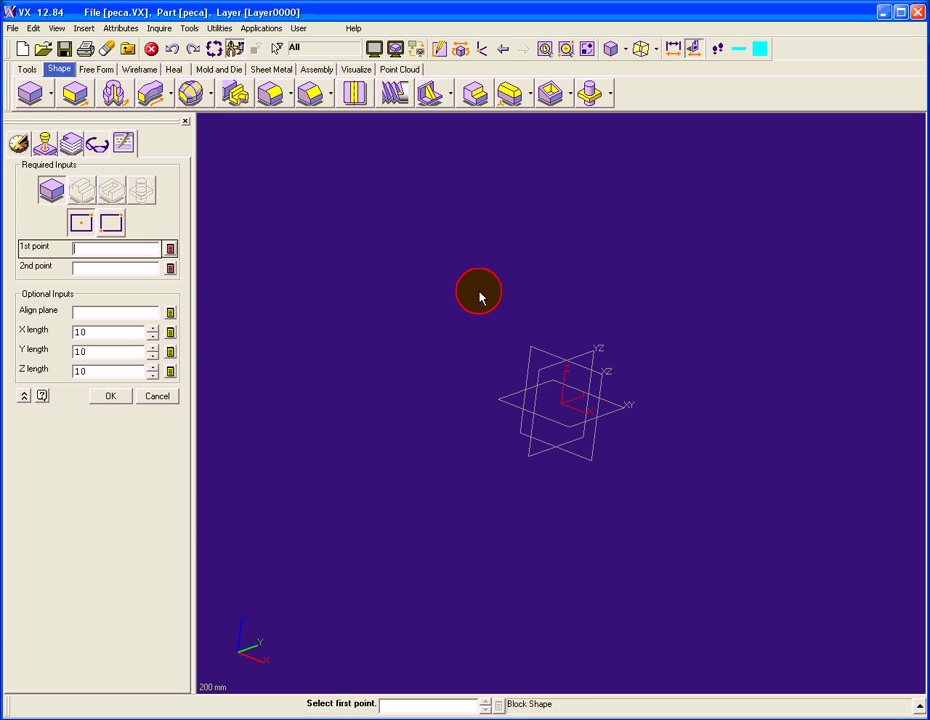
left_click(598, 400)
left_click(772, 335)
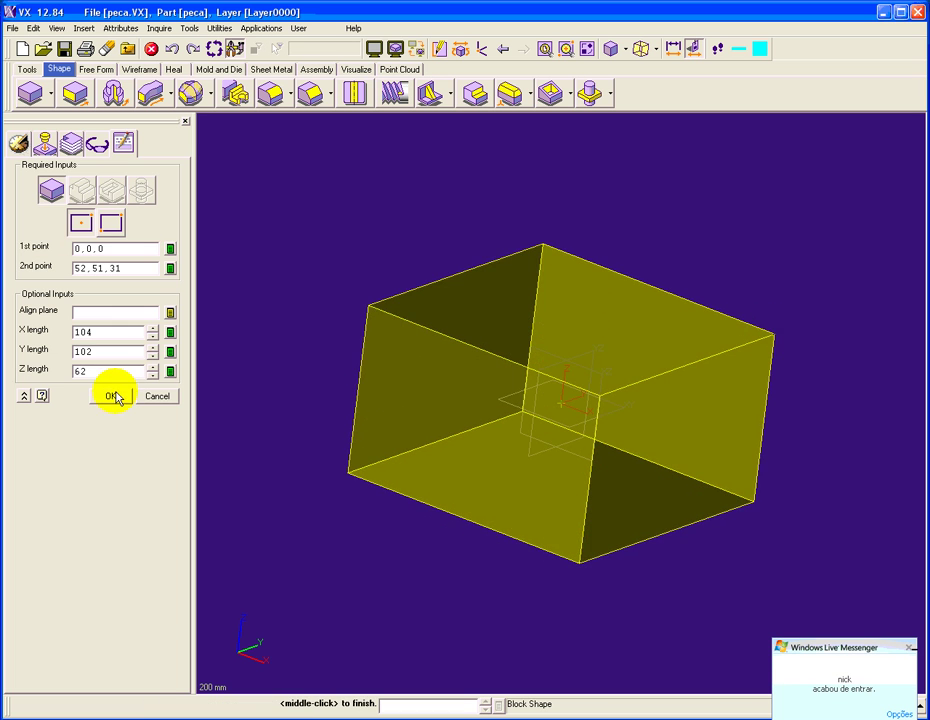
left_click(112, 395)
Change the block dimensions to length 100 and height 50, then regenerate the part.
left_click(565, 355)
double_click(322, 405)
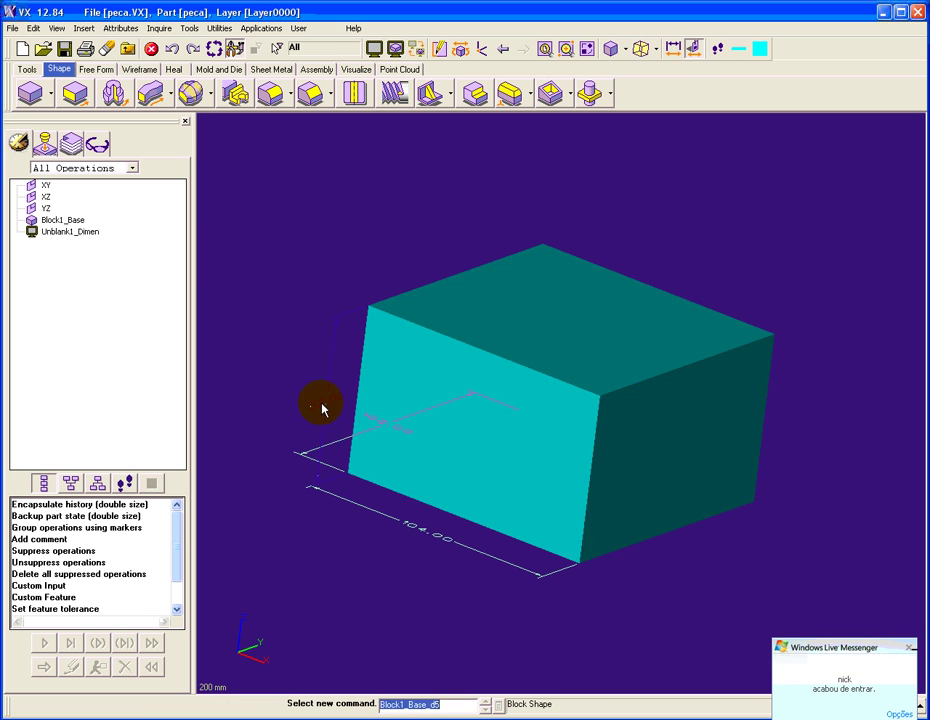
middle_click(371, 427)
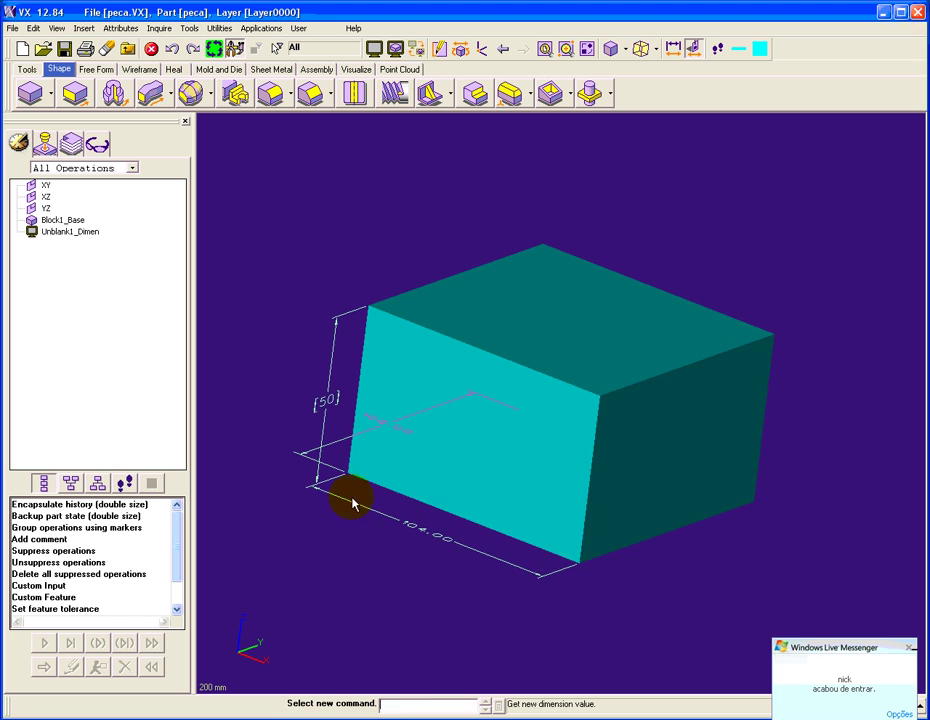
double_click(421, 540)
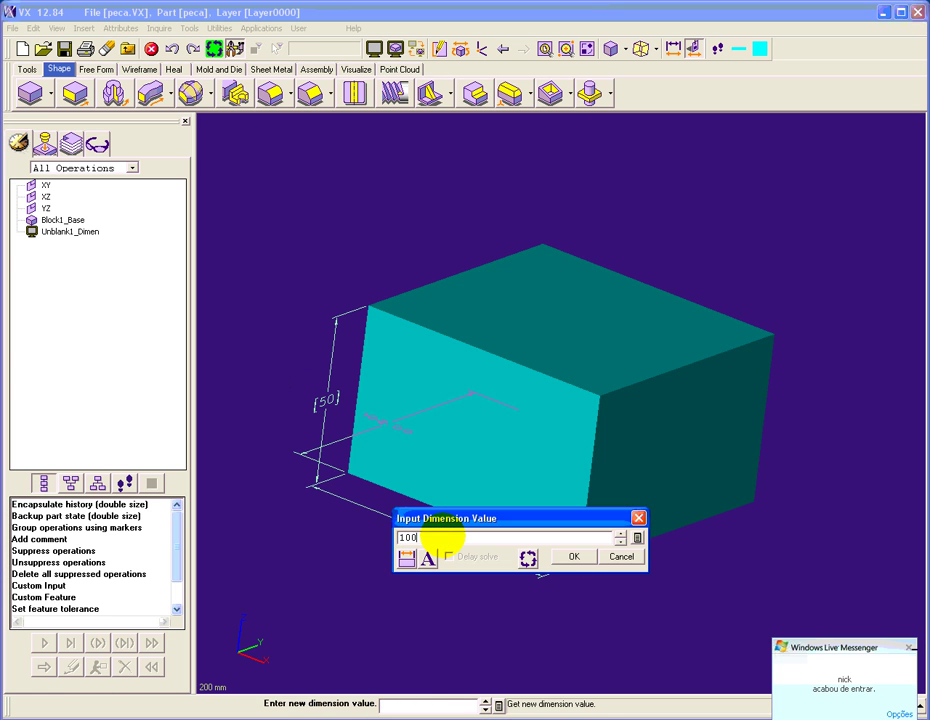
middle_click(432, 540)
double_click(330, 442)
type("50")
middle_click(347, 442)
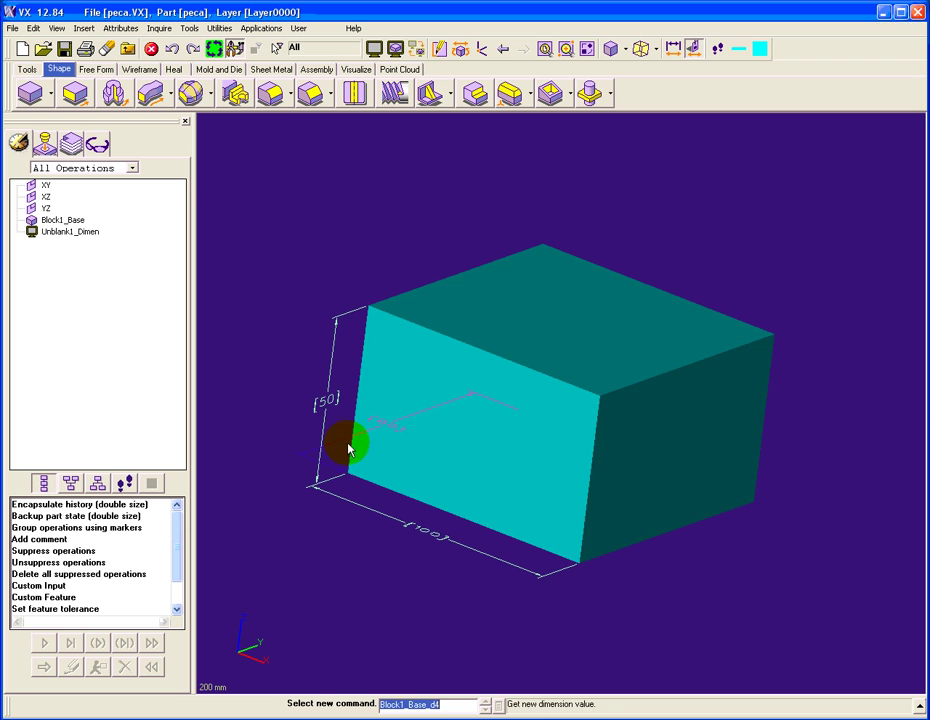
left_click(216, 49)
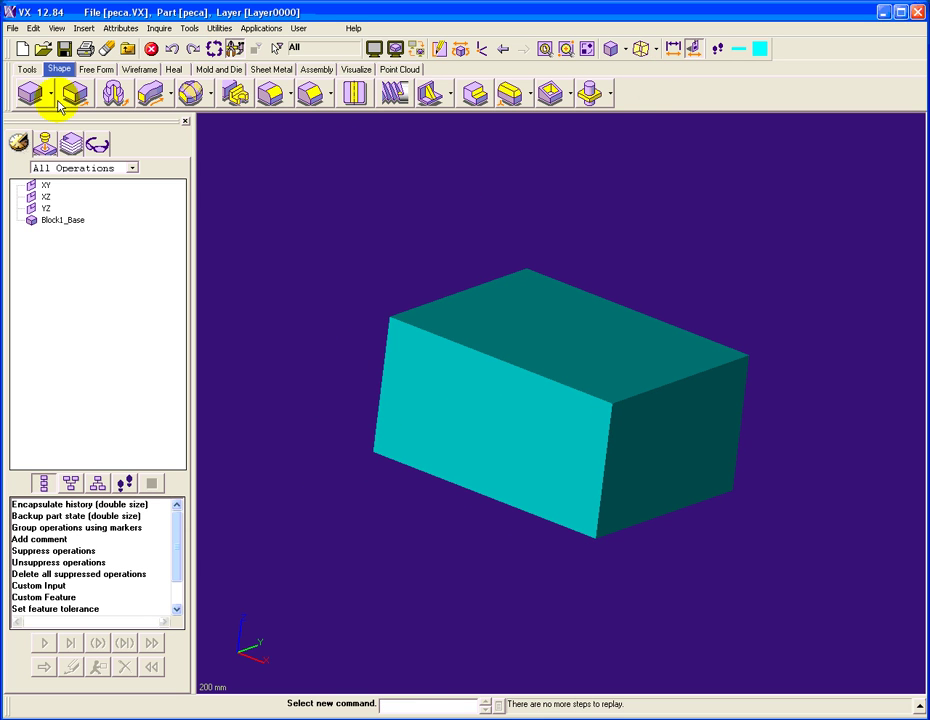
left_click(76, 94)
On the block's top face, sketch a rectangle with one corner anchored at the origin.
middle_click(307, 257)
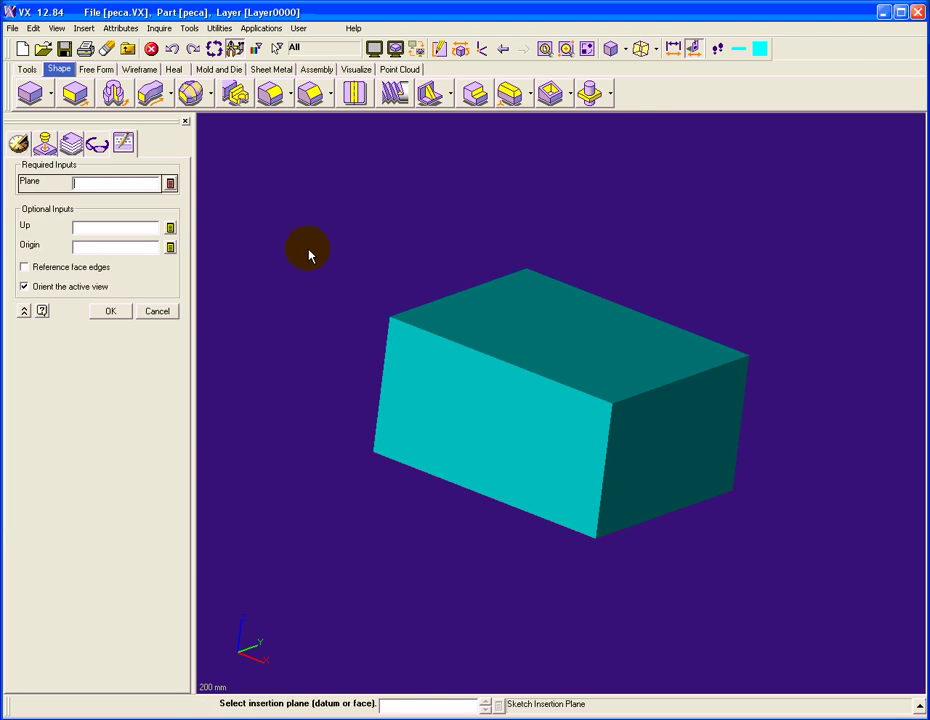
left_click(490, 316)
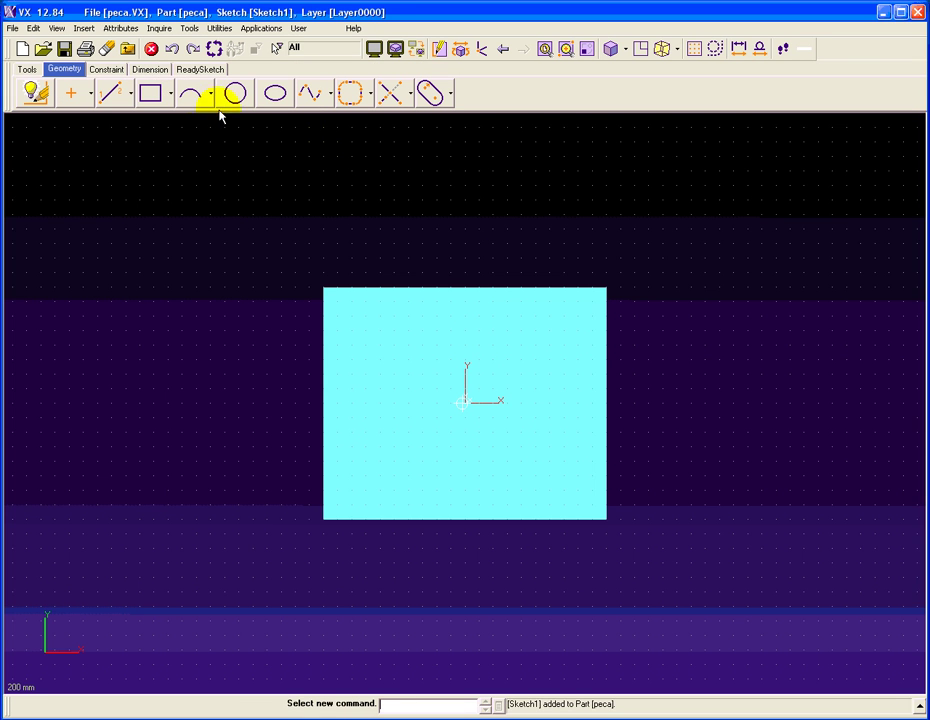
left_click(150, 93)
left_click(463, 403)
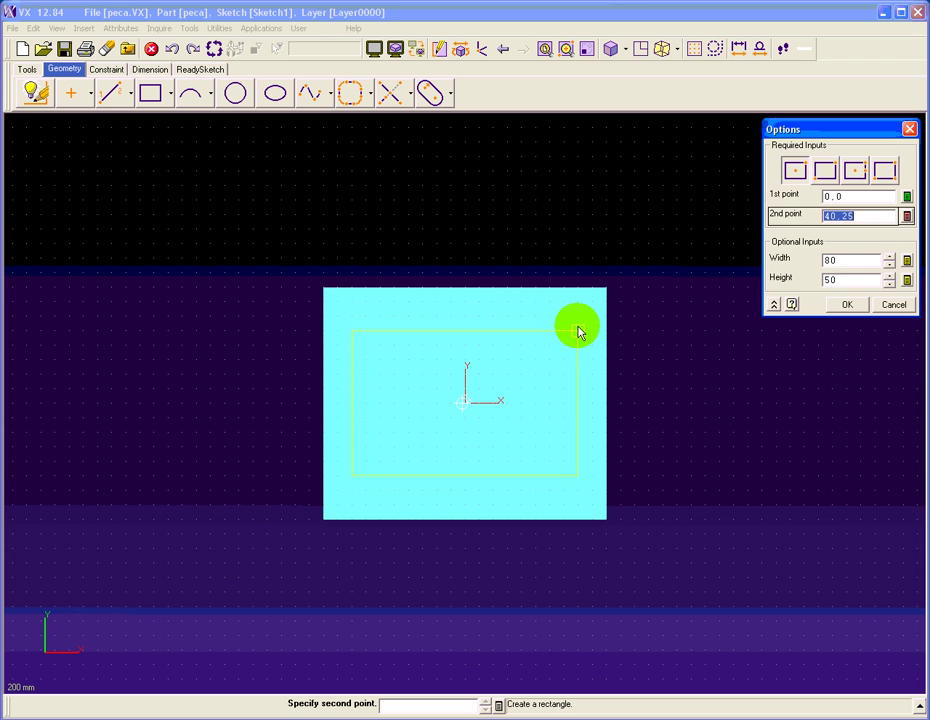
middle_click(800, 330)
left_click(612, 53)
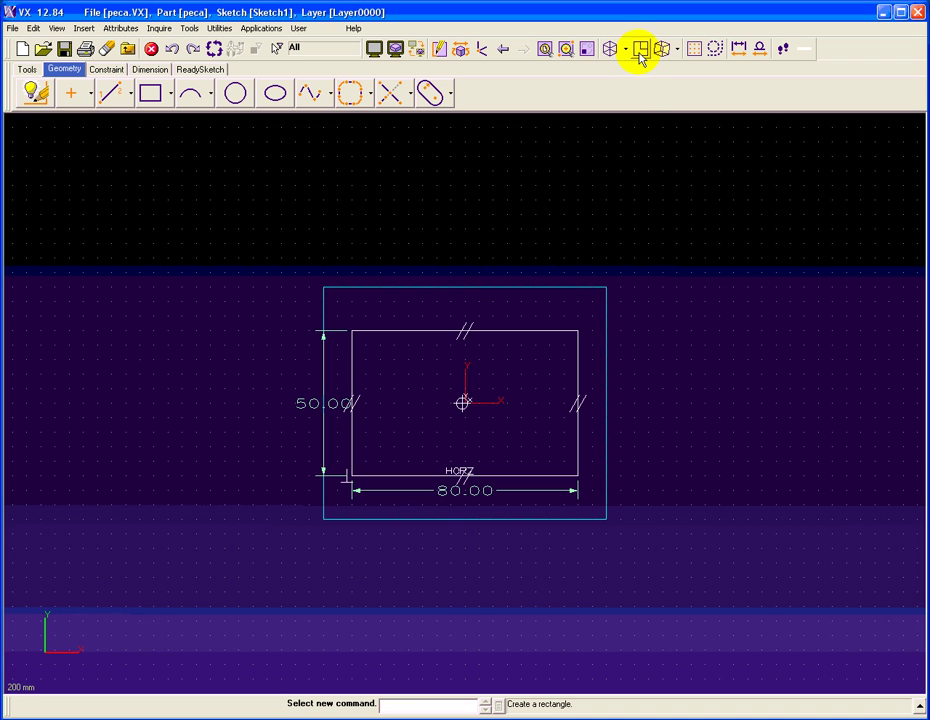
left_click(640, 52)
Auto-constrain the rectangle to 80 × 50 centred on the origin and exit the sketch.
scroll(612, 155, "down", 2)
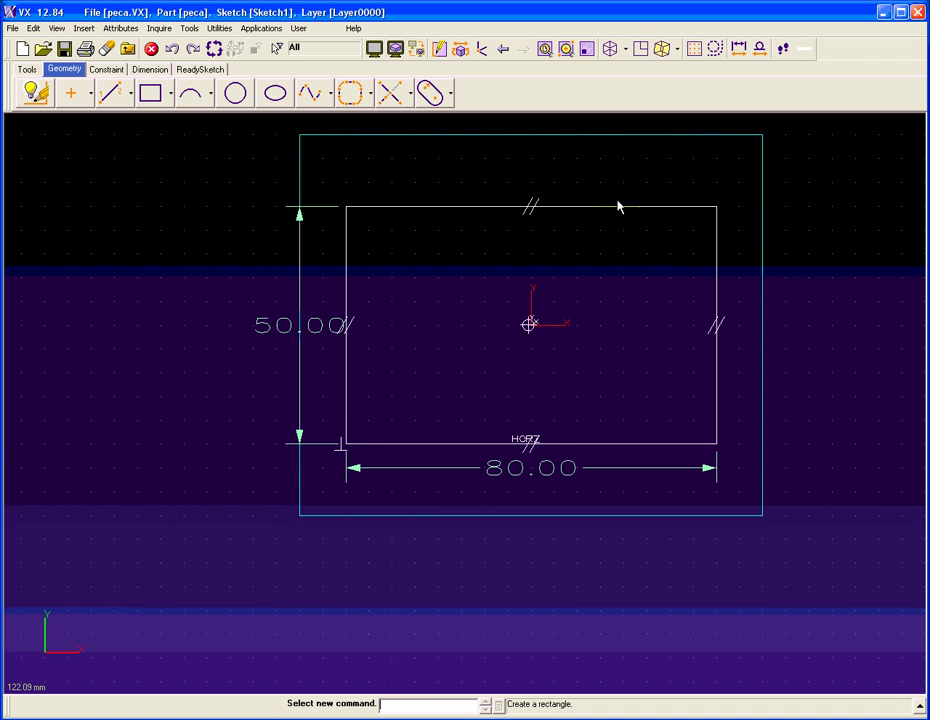
right_click(621, 185)
left_click(650, 285)
left_click(530, 325)
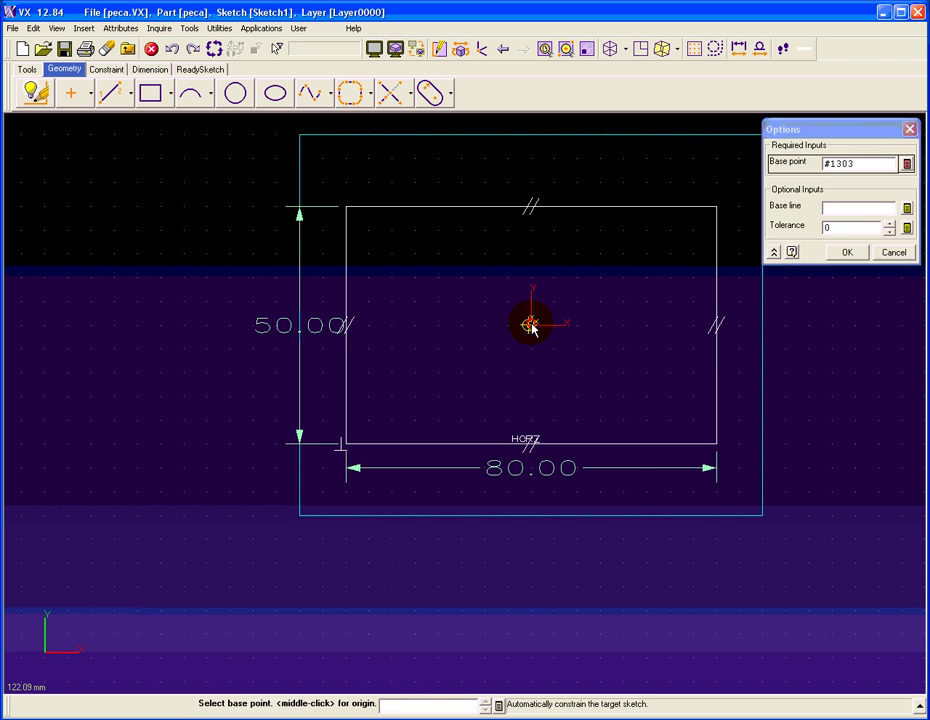
middle_click(745, 445)
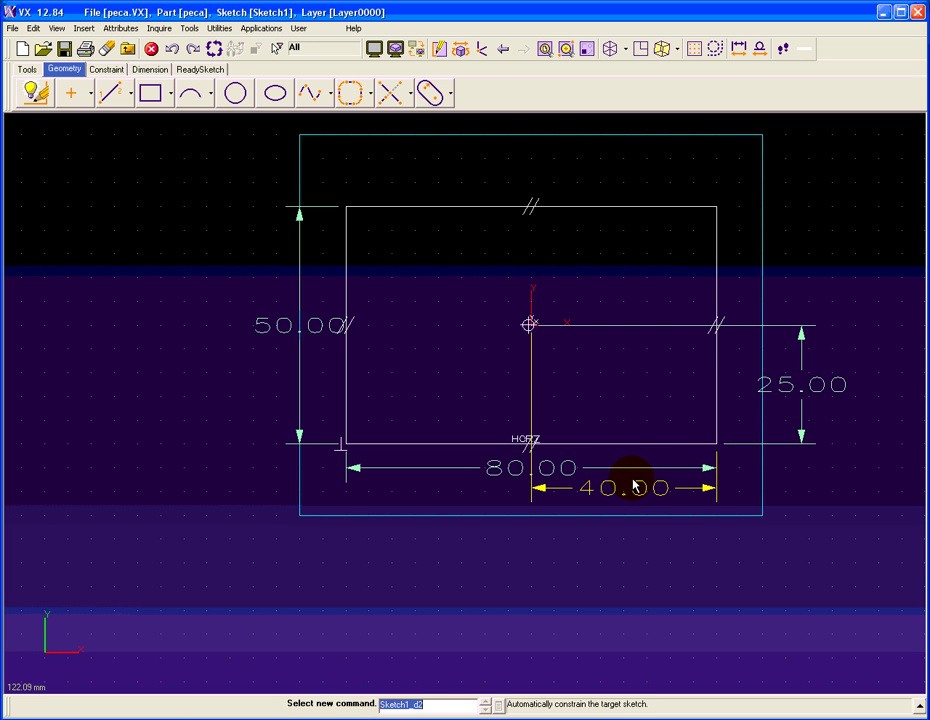
left_click(128, 50)
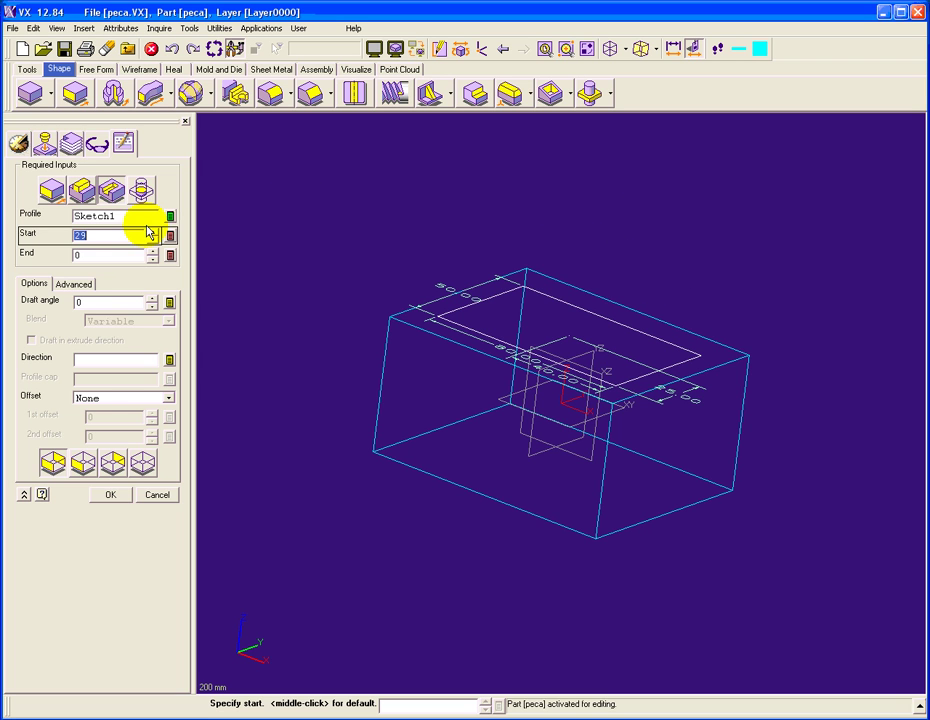
Extrude the rectangle from 0 to -35 with a 10° draft angle to cut the pocket.
middle_click(4, 231)
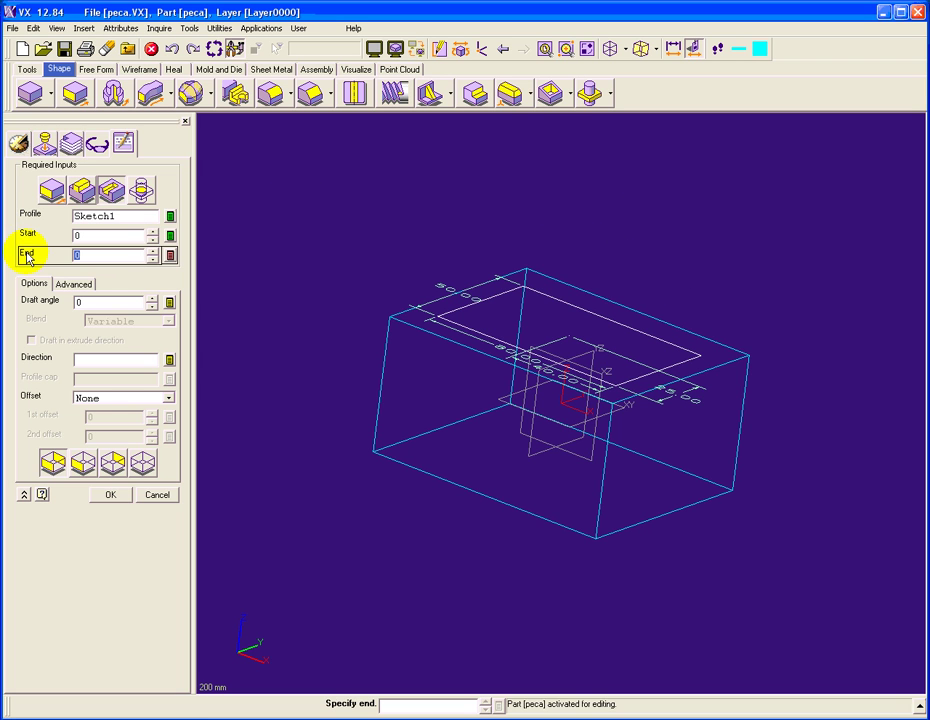
left_click(527, 422)
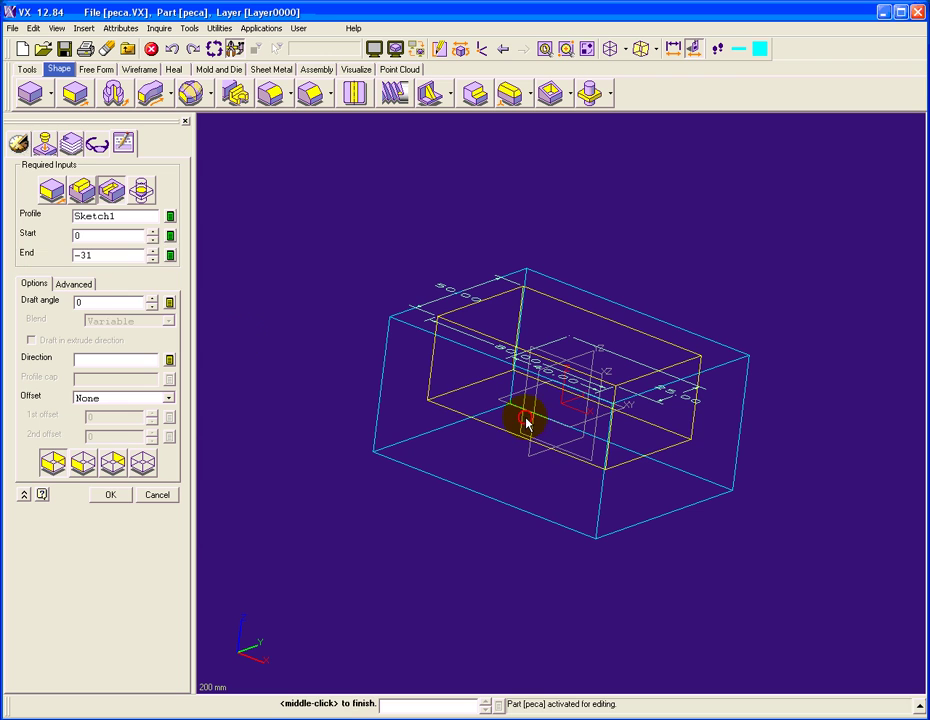
left_click(90, 256)
type("-35")
left_click(83, 303)
type("10")
key("Return")
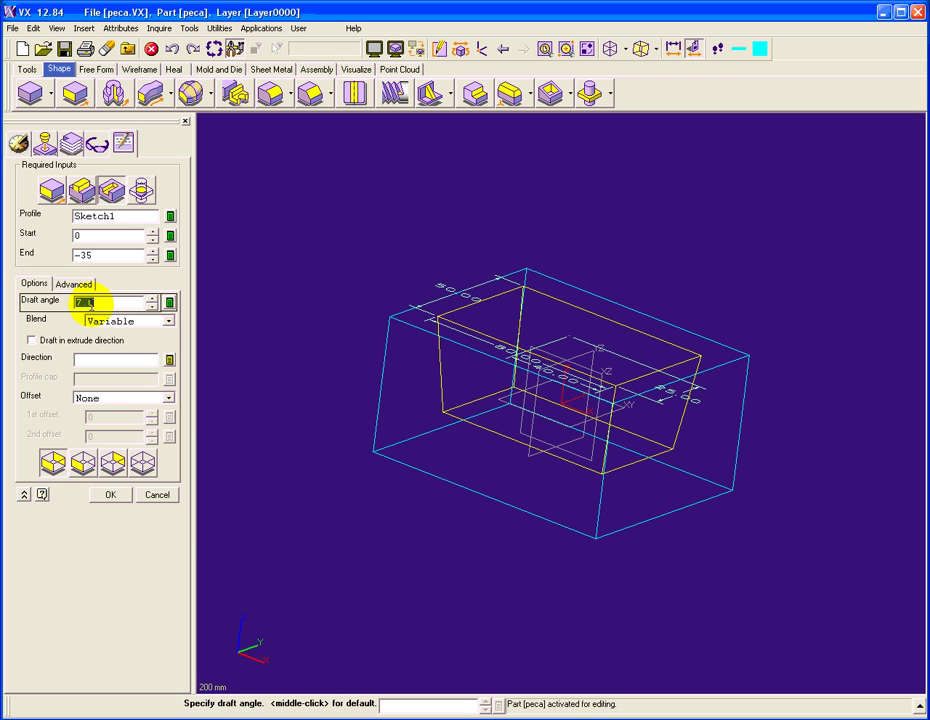
left_click(112, 495)
Fillet the pocket's four vertical corner edges with radius 10.
left_click(279, 95)
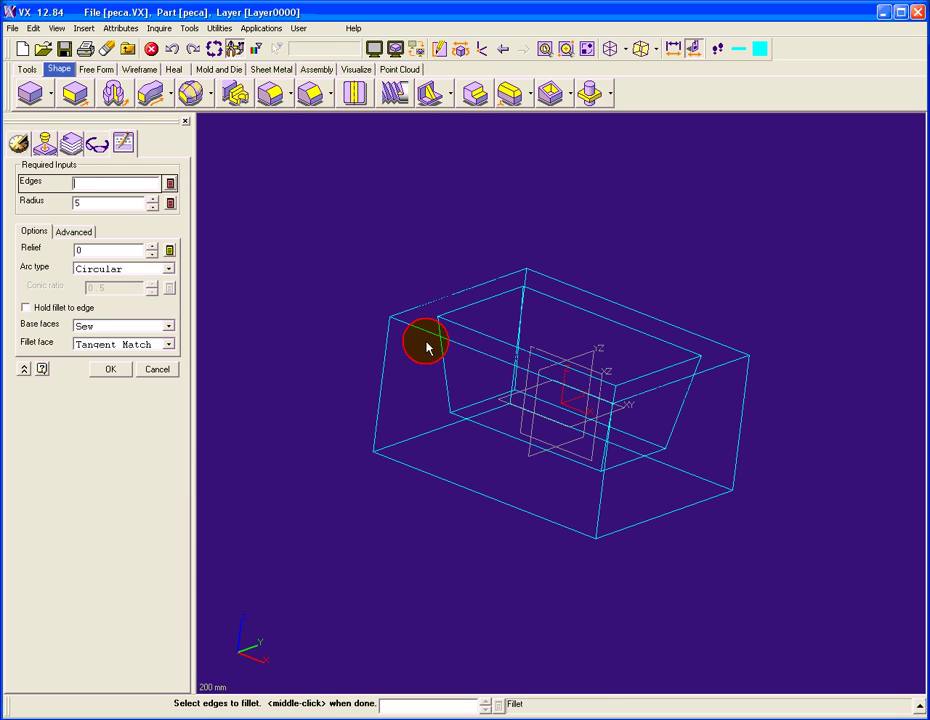
right_click_drag(517, 326, 542, 322)
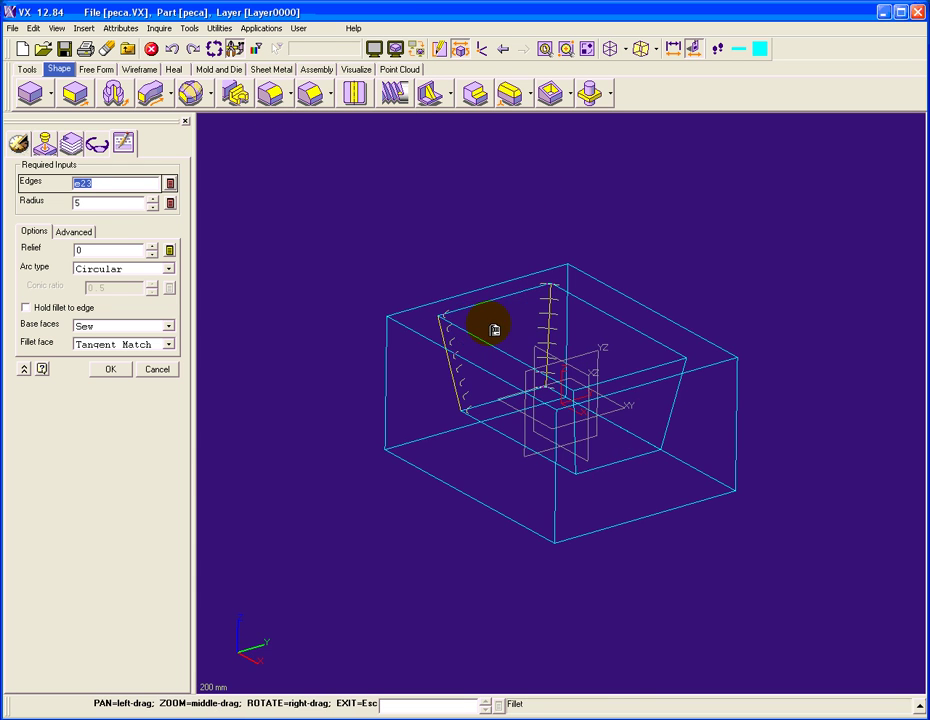
left_click(577, 437)
middle_click(300, 254)
type("10")
key("Return")
left_click(112, 369)
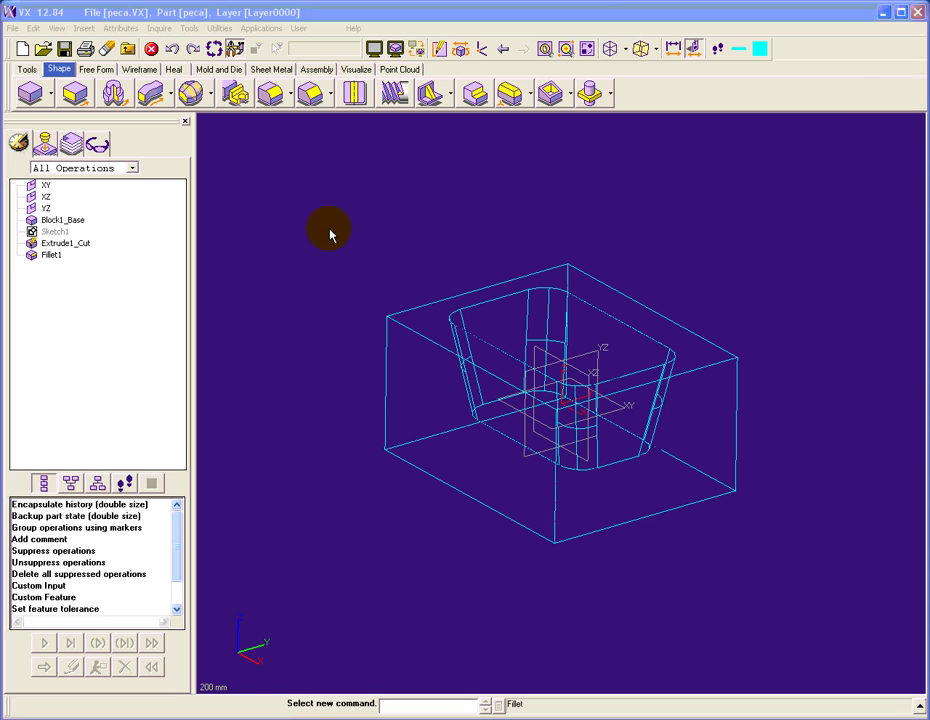
Fillet the pocket's rim edge chain with radius 5.
left_click(495, 311)
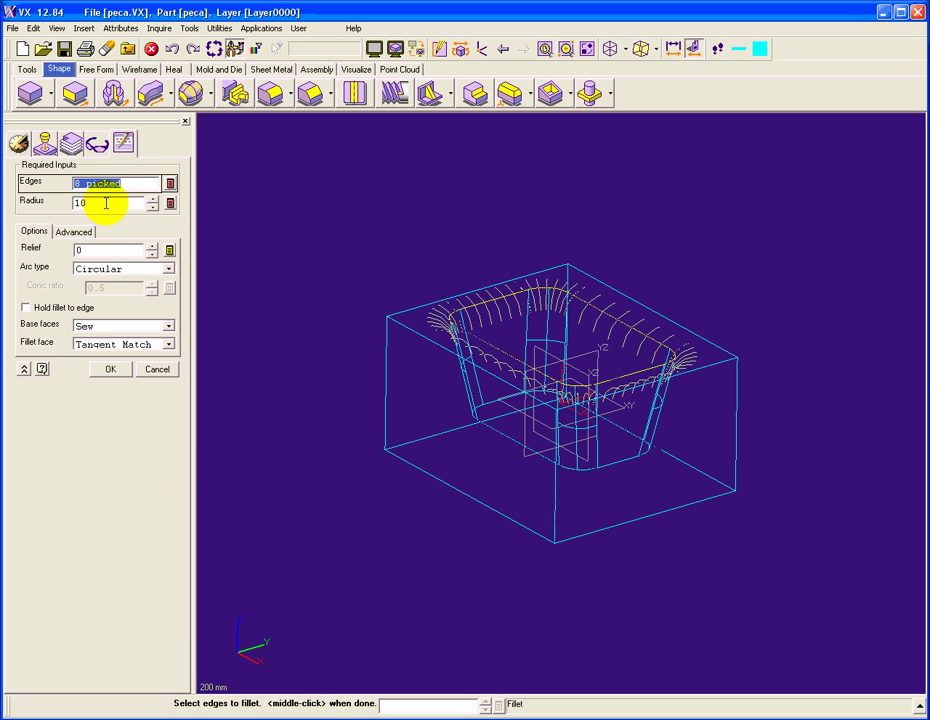
left_click(106, 203)
type("5")
key("Return")
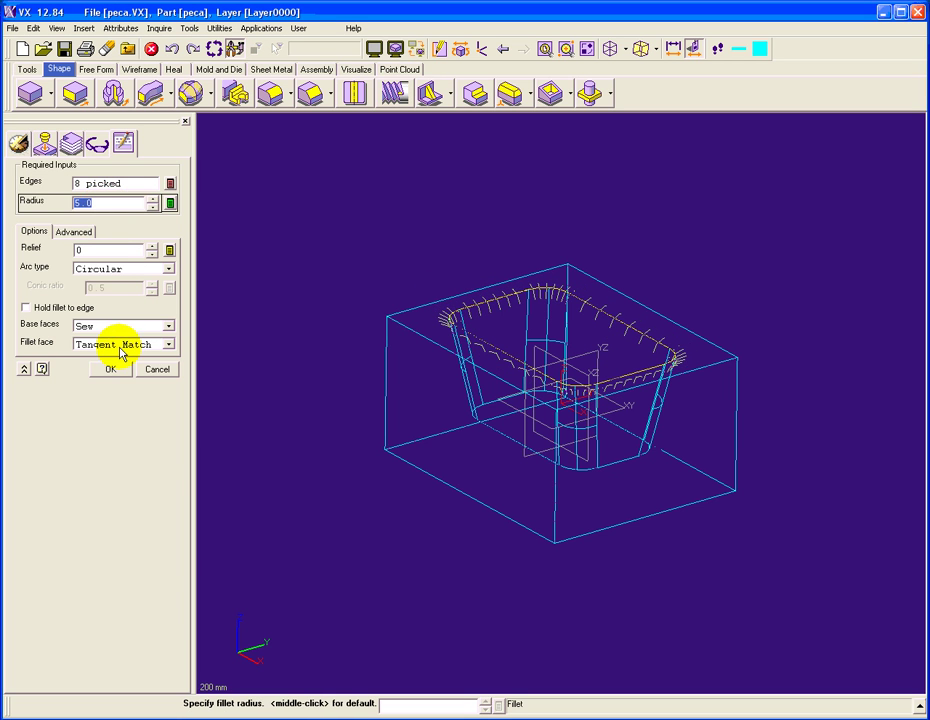
middle_click(338, 325)
mouse_move(600, 139)
right_mouse_down()
mouse_move(610, 170)
mouse_move(519, 168)
right_mouse_up()
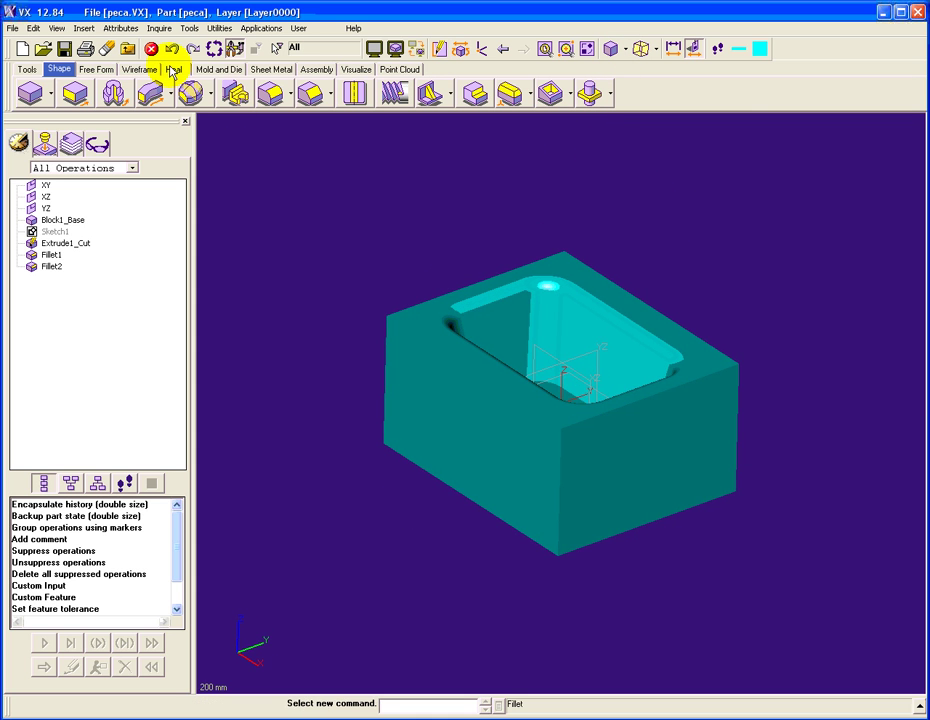
From the peca file's object list, add a new CAM Plan named 'processo de cam'.
left_click(127, 52)
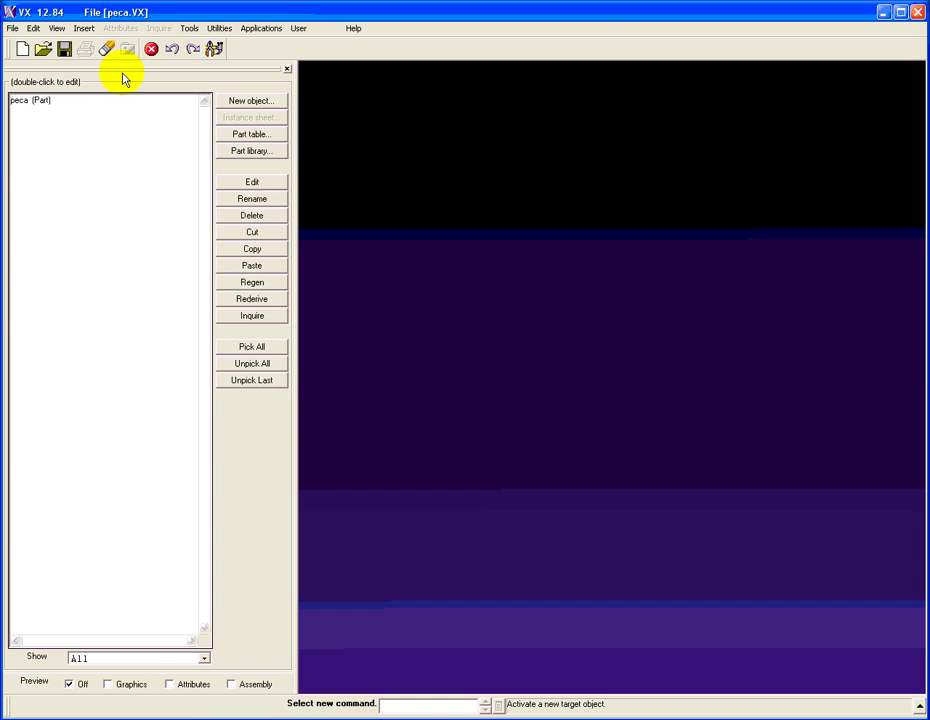
left_click(35, 100)
left_click(251, 101)
left_click(558, 352)
type("processo de cam")
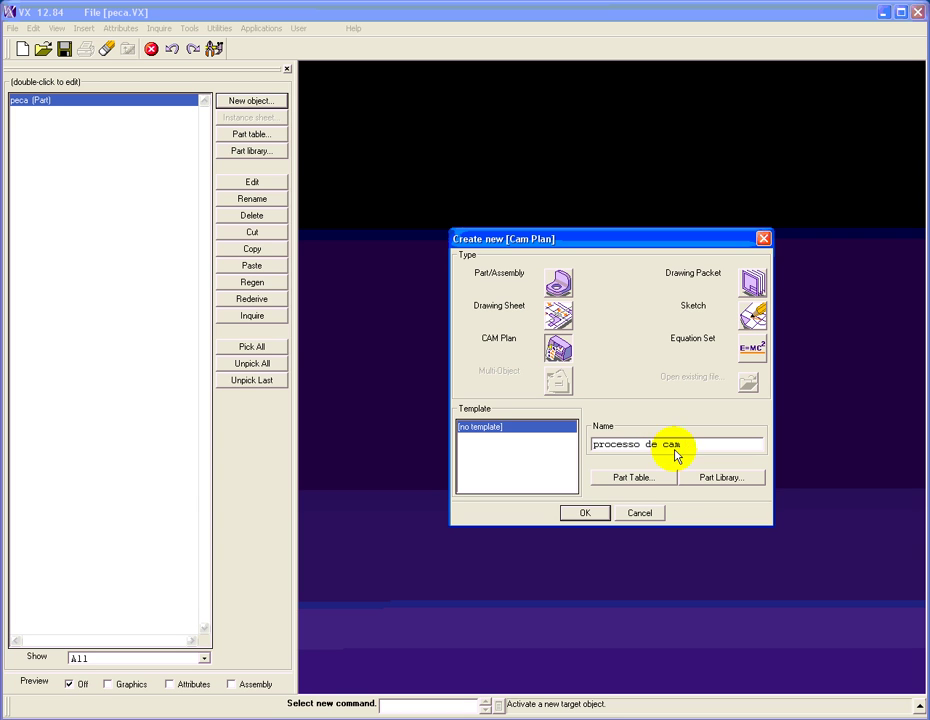
left_click(588, 518)
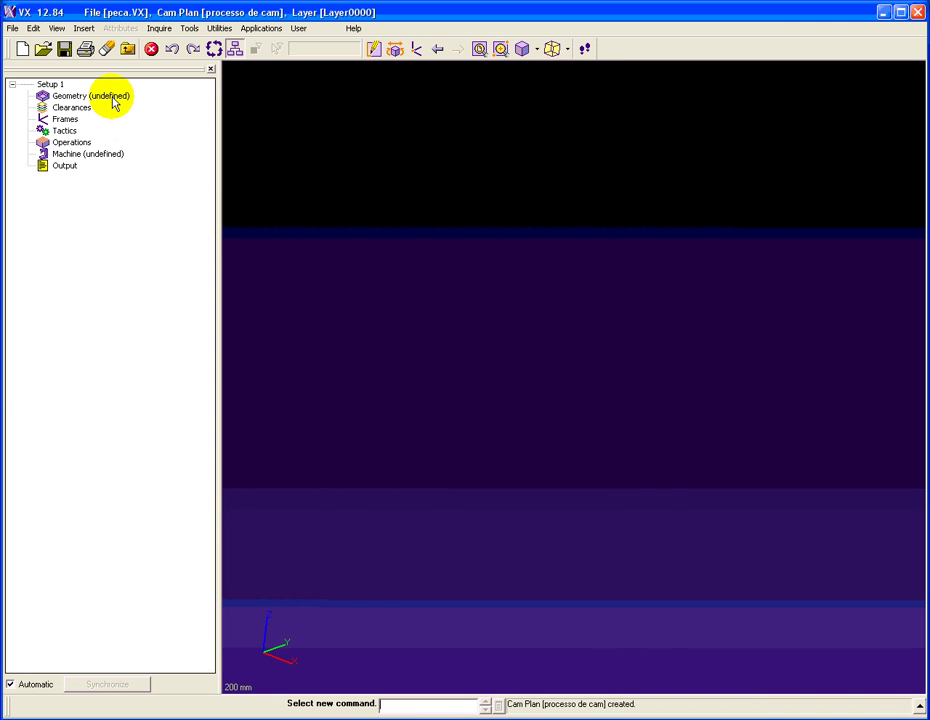
Use part peca as Setup 1 geometry, then open the Operation Type dialog from Operations.
double_click(113, 100)
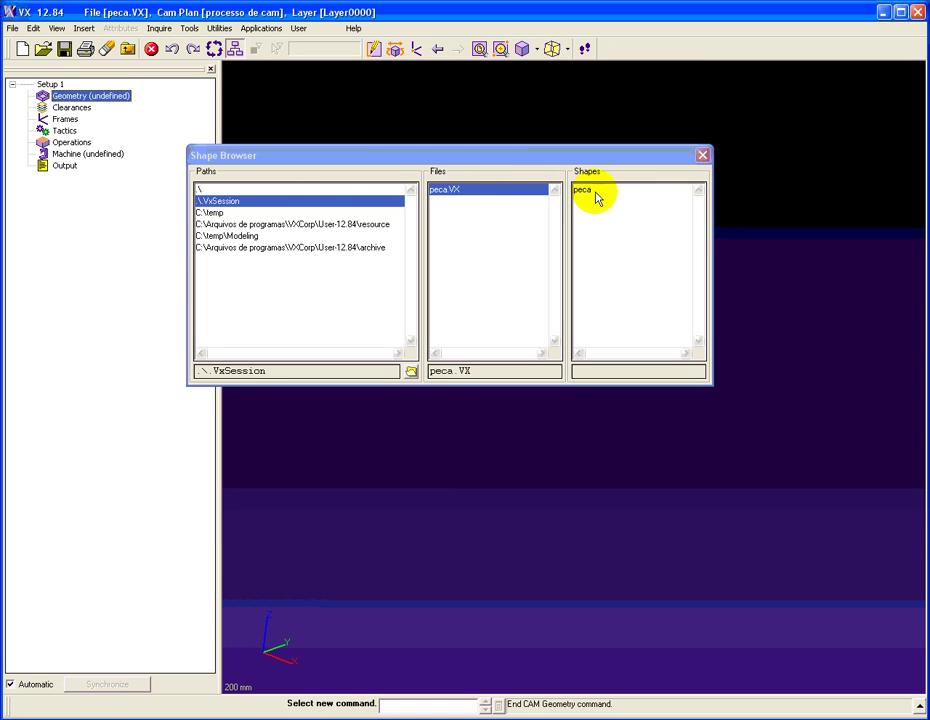
double_click(585, 190)
left_click(449, 389)
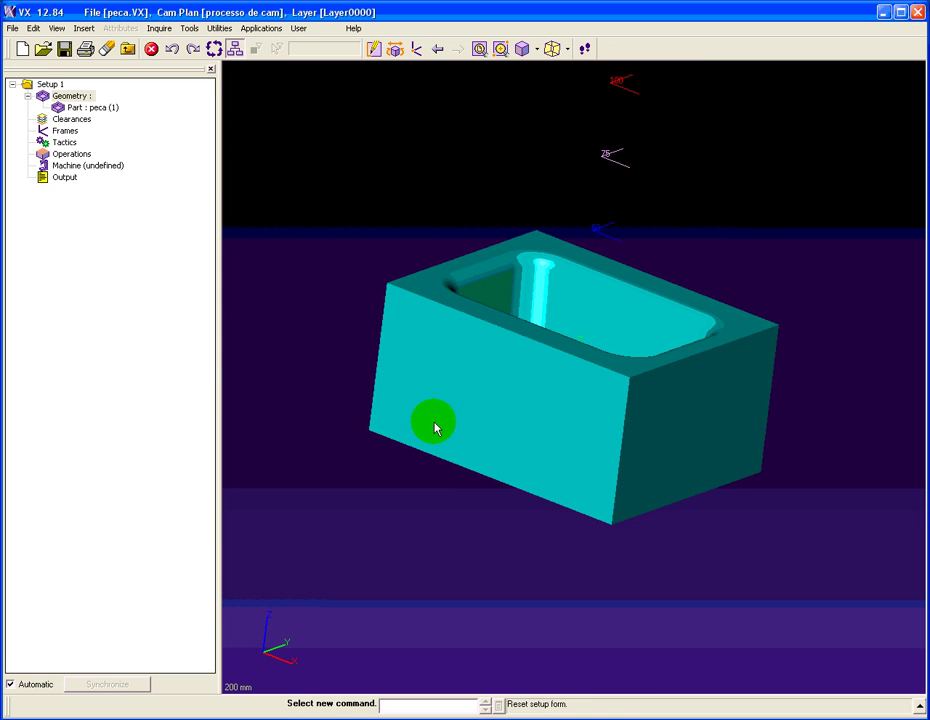
double_click(66, 155)
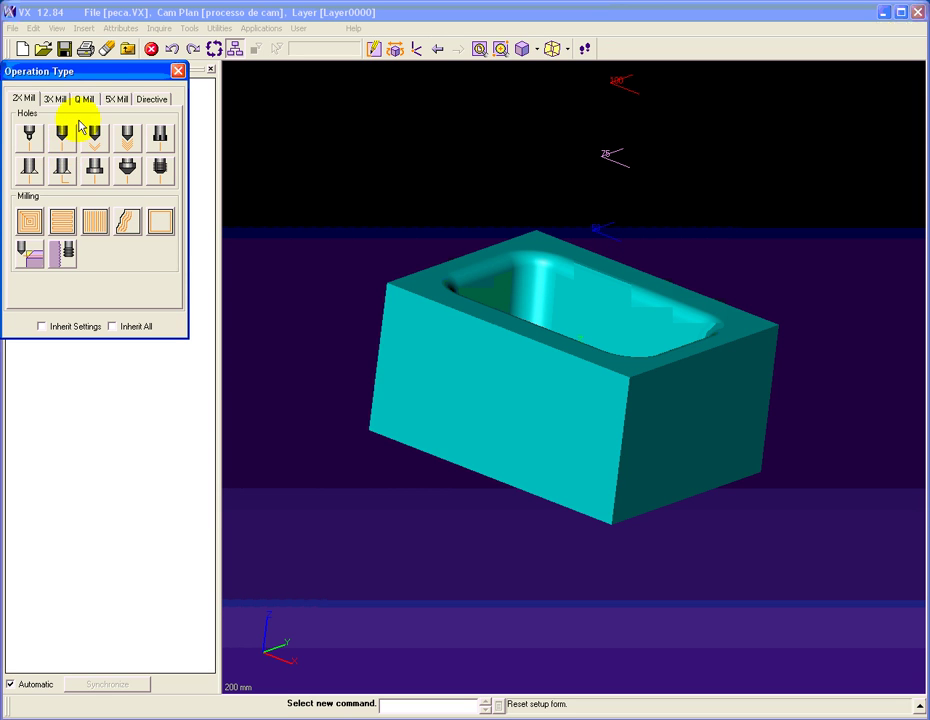
Choose Rough Offset 2D from the Q Mill roughing operation types.
left_click(94, 103)
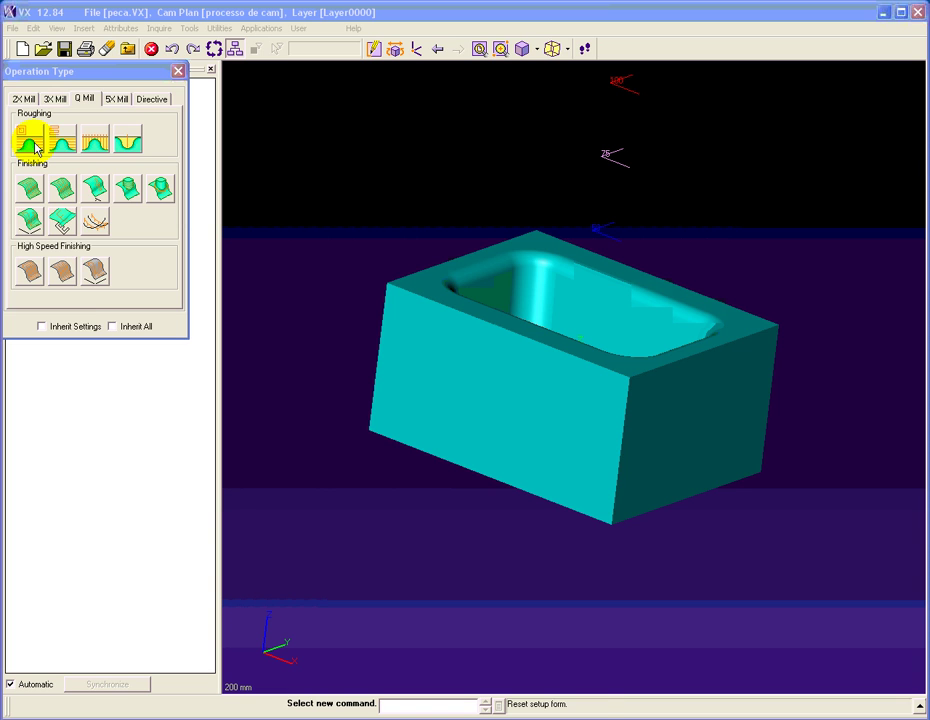
left_click(33, 145)
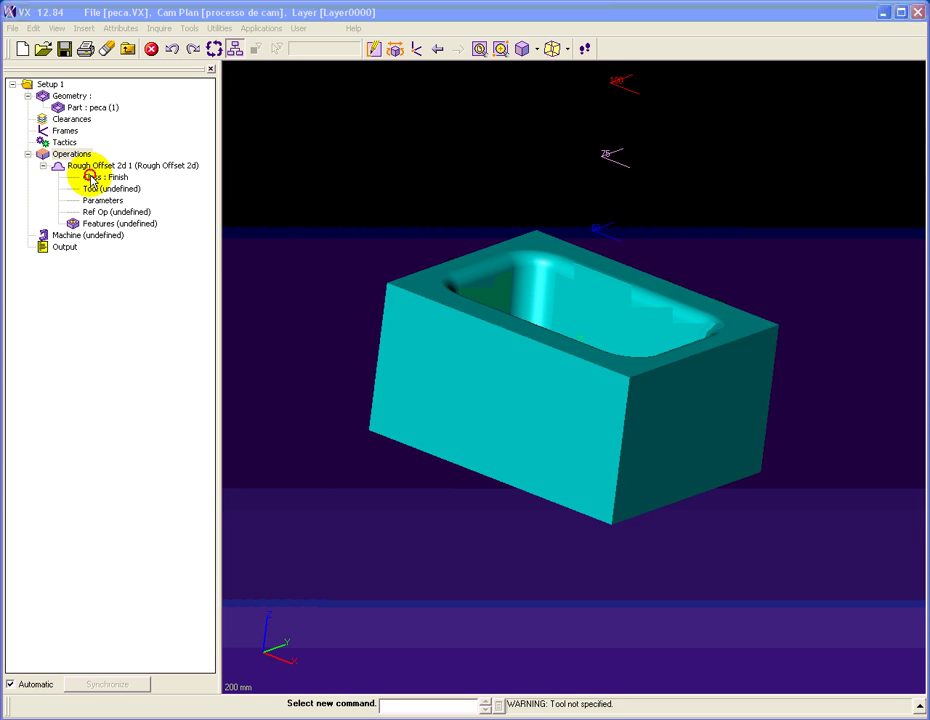
Assign the Endmill D12/0 from the tool library to the Rough Offset 2d operation.
double_click(93, 190)
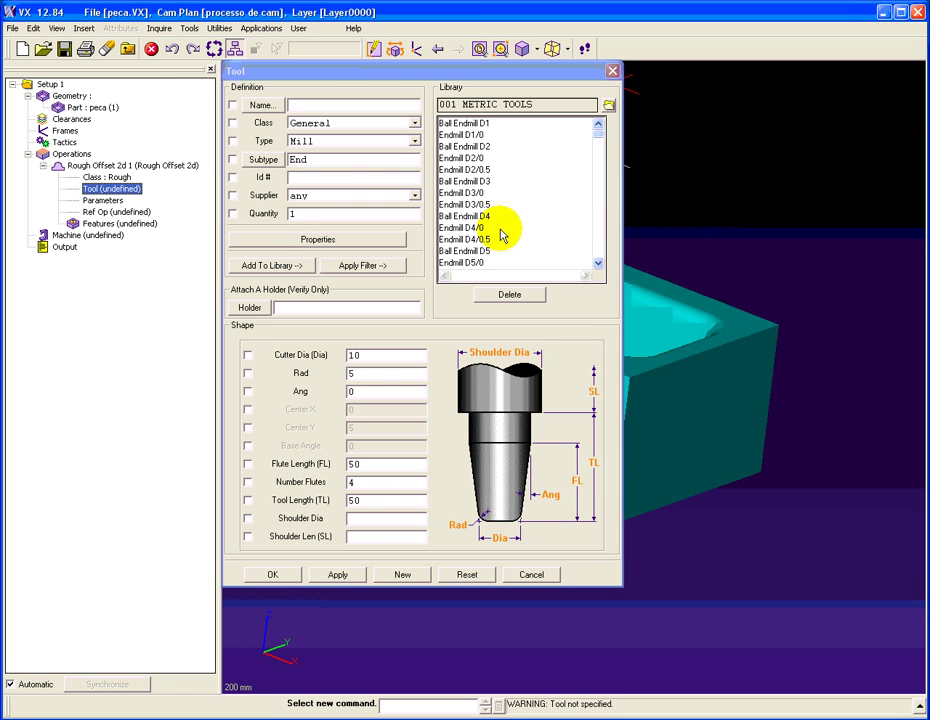
left_click_drag(597, 140, 599, 153)
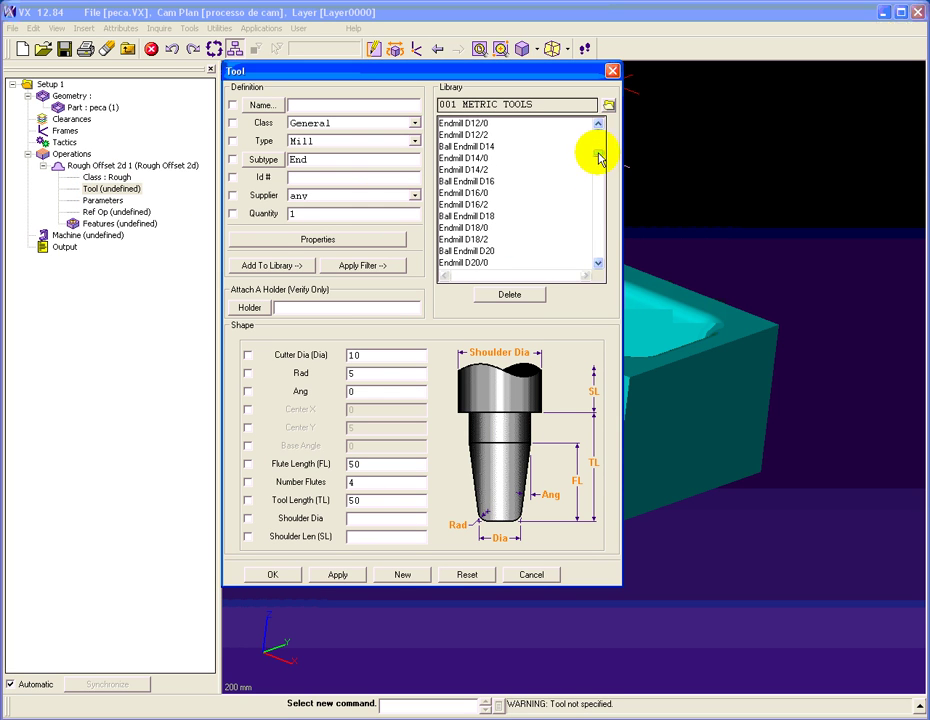
left_click(490, 158)
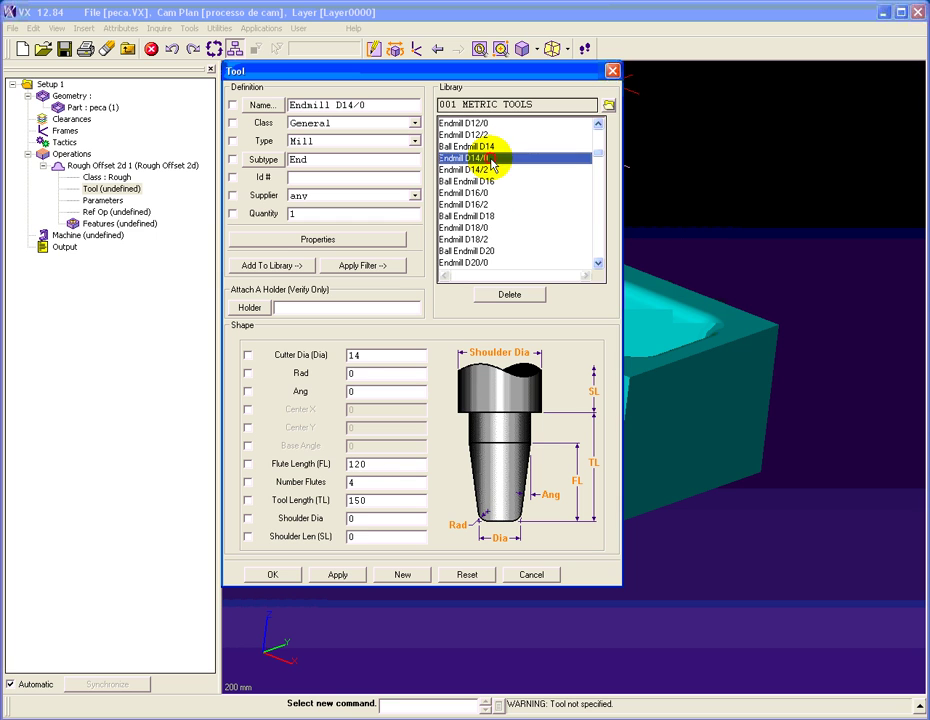
left_click(466, 123)
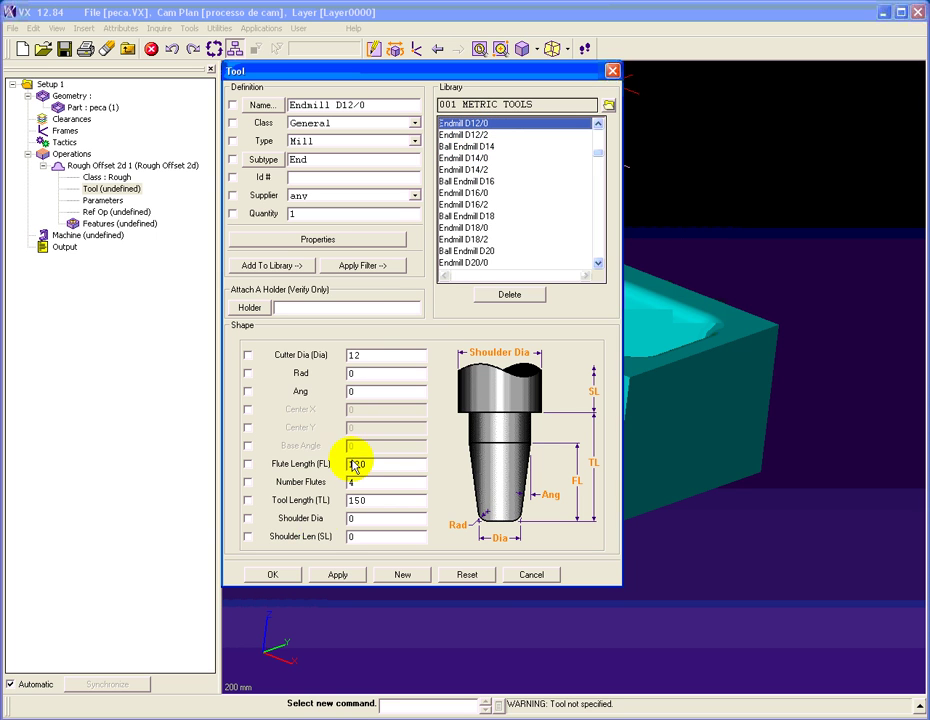
left_click(335, 575)
left_click(272, 575)
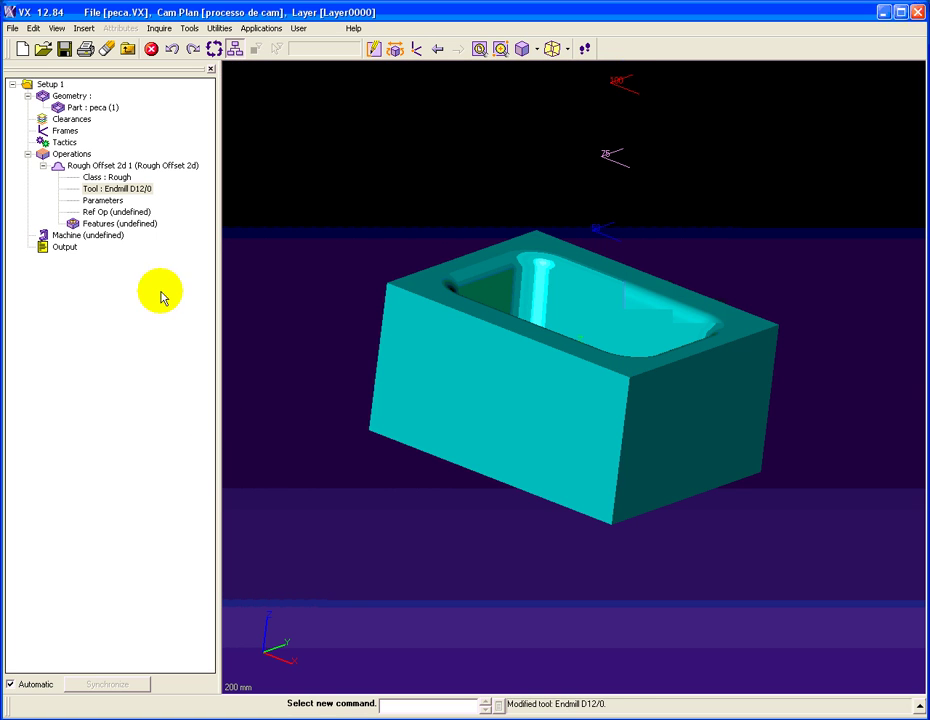
Pick peca as the machining feature and set the roughing parameters to 1 step.
double_click(116, 224)
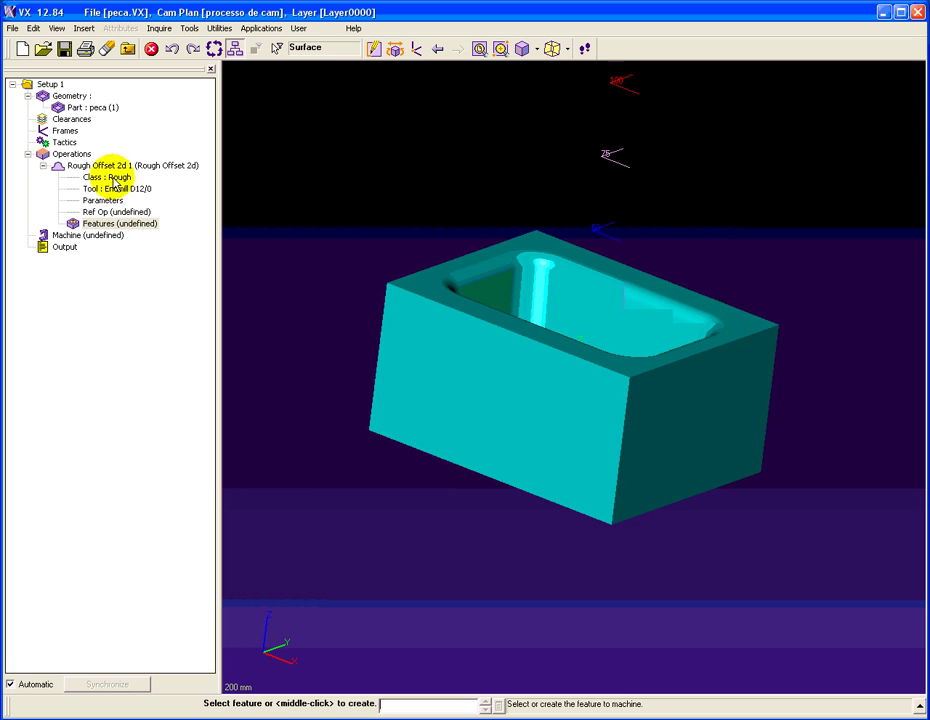
left_click(107, 110)
double_click(112, 200)
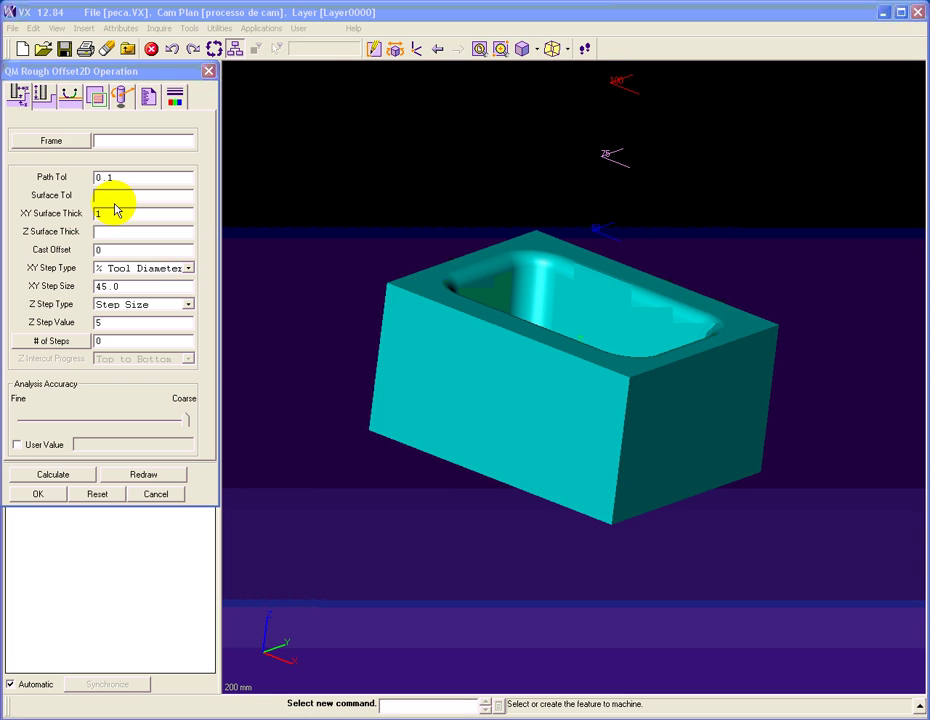
type("0")
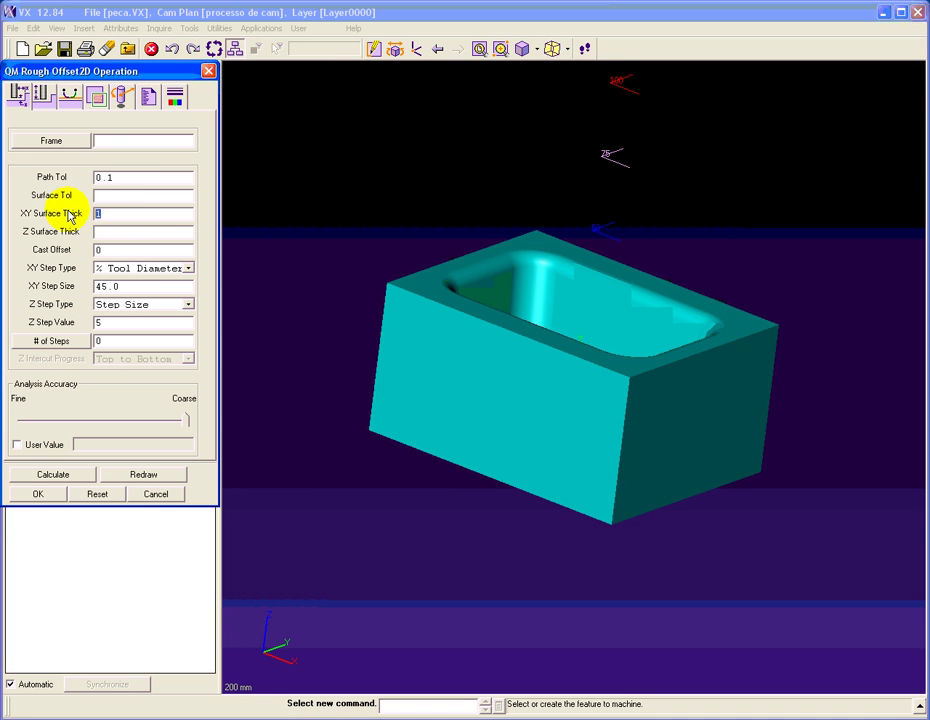
left_click_drag(109, 322, 90, 326)
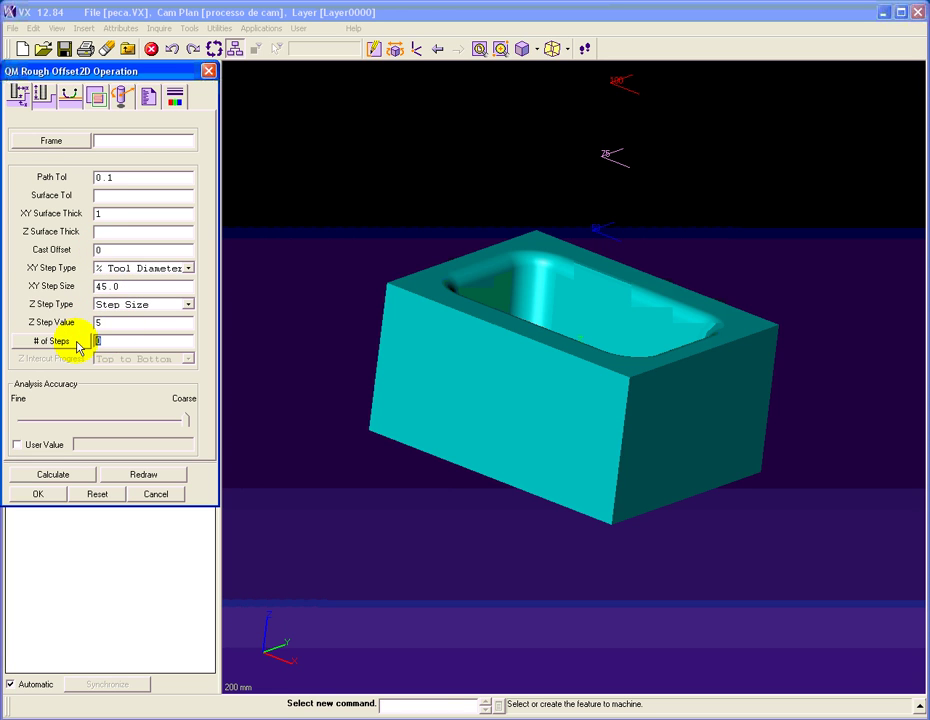
type("1")
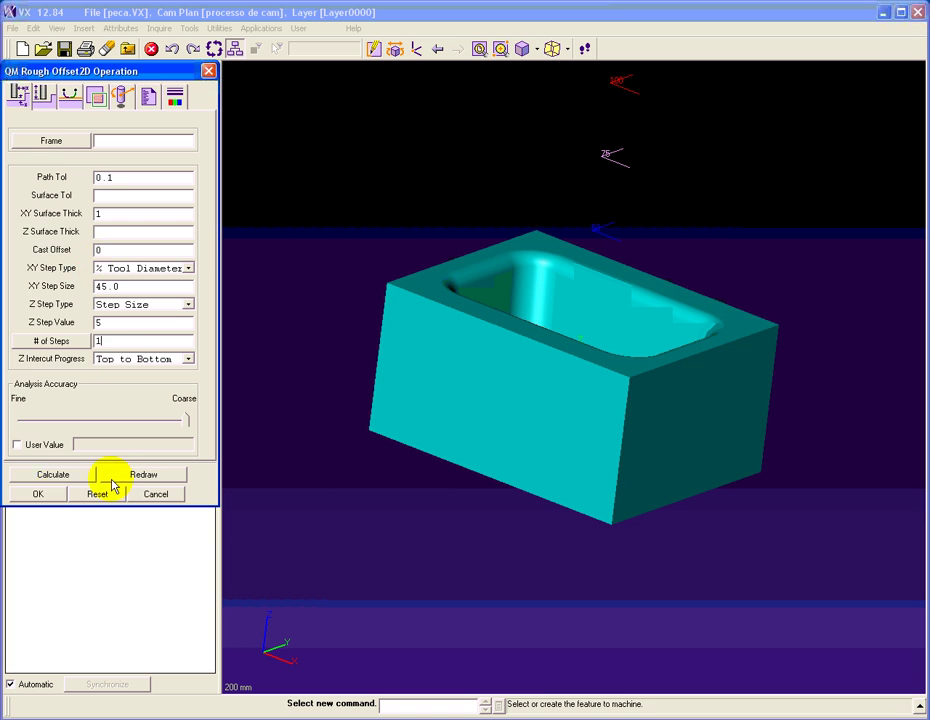
left_click(36, 494)
Calculate the Rough Offset 2d 1 toolpath, check it in the pocket, and open Setup 1's Output settings.
left_click(79, 166)
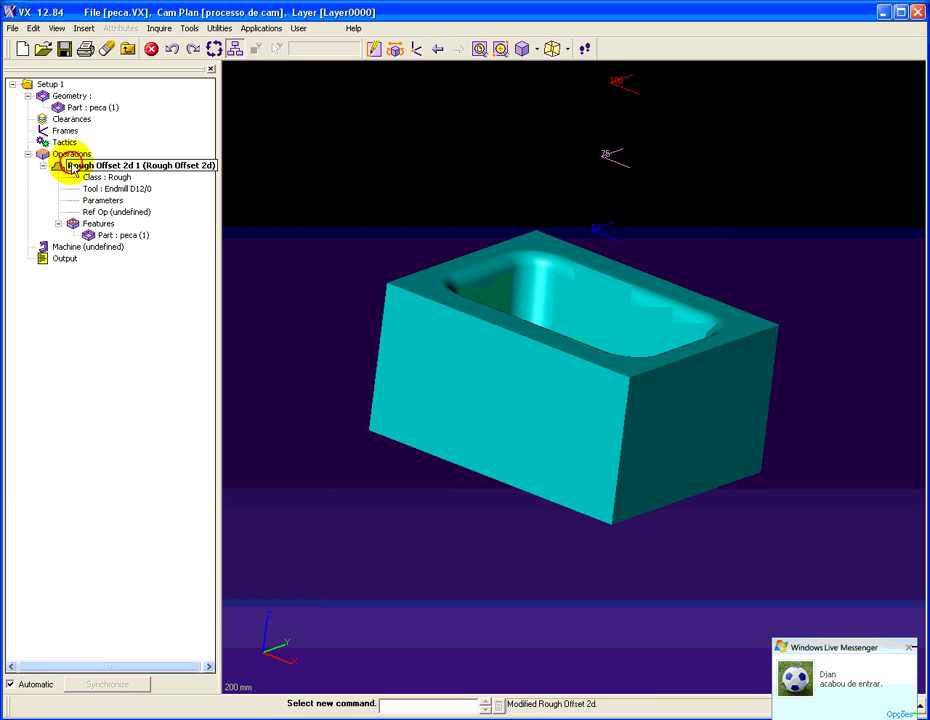
right_click(79, 166)
left_click(118, 284)
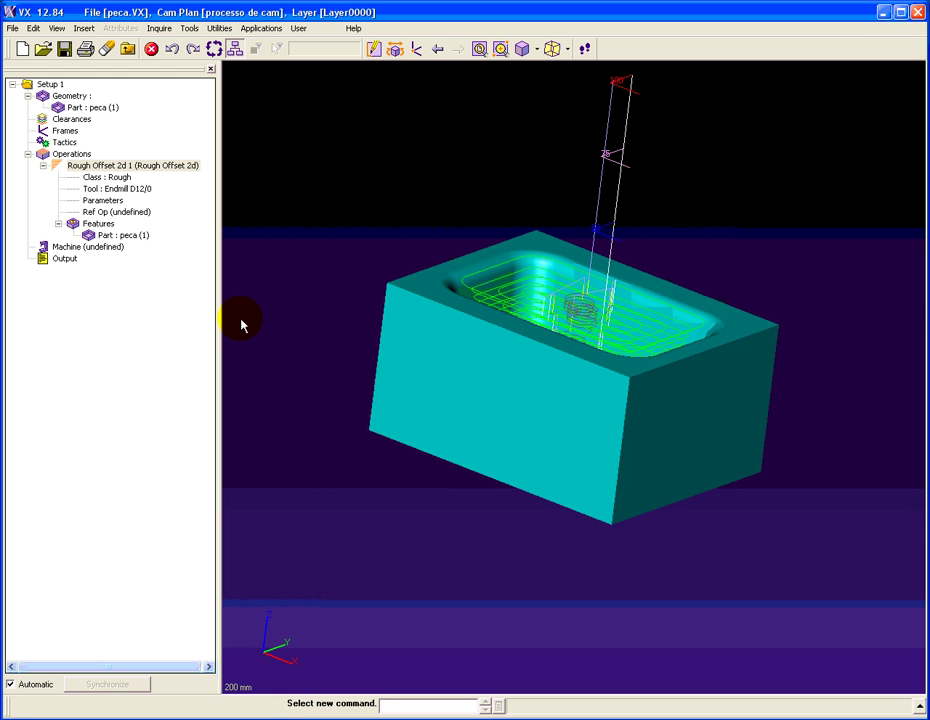
mouse_move(446, 157)
right_mouse_down()
mouse_move(475, 239)
mouse_move(527, 251)
mouse_move(509, 199)
mouse_move(548, 203)
mouse_move(498, 232)
mouse_move(442, 245)
mouse_move(482, 224)
mouse_move(358, 263)
right_mouse_up()
left_click(100, 232)
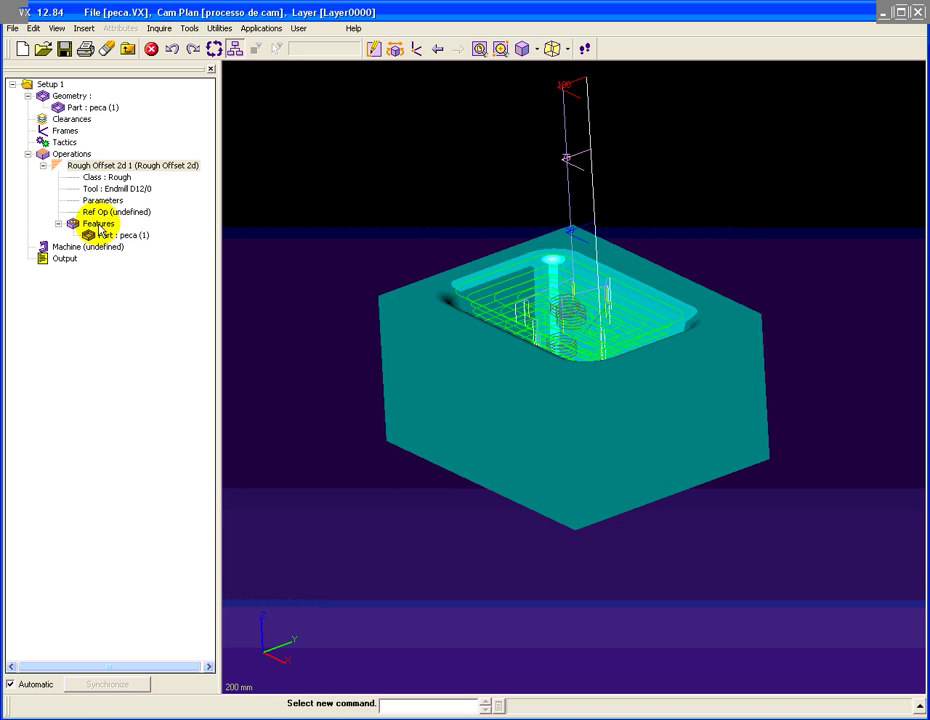
double_click(63, 259)
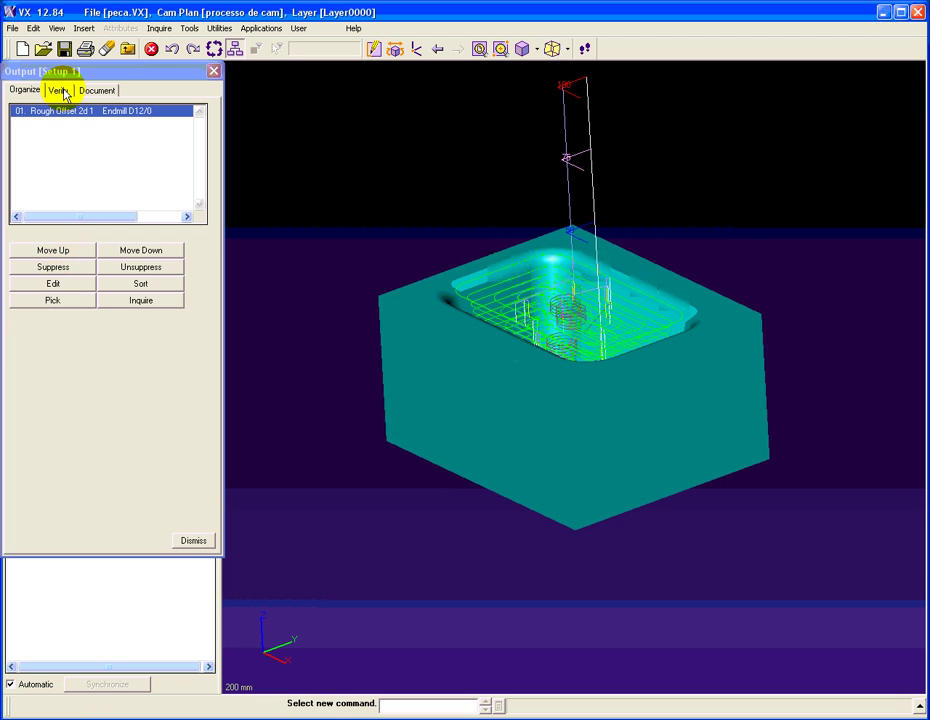
Create a Simple Box stock with the default bounding-box offsets and start Solid Verify against peca.1.
left_click(60, 91)
left_click(72, 162)
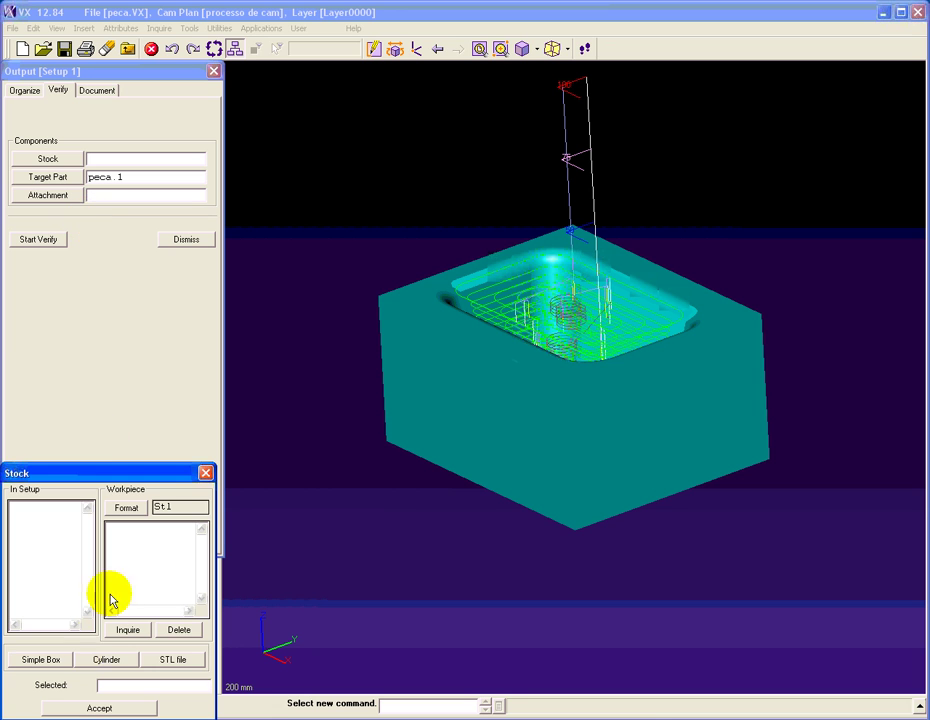
left_click(52, 660)
left_click(100, 447)
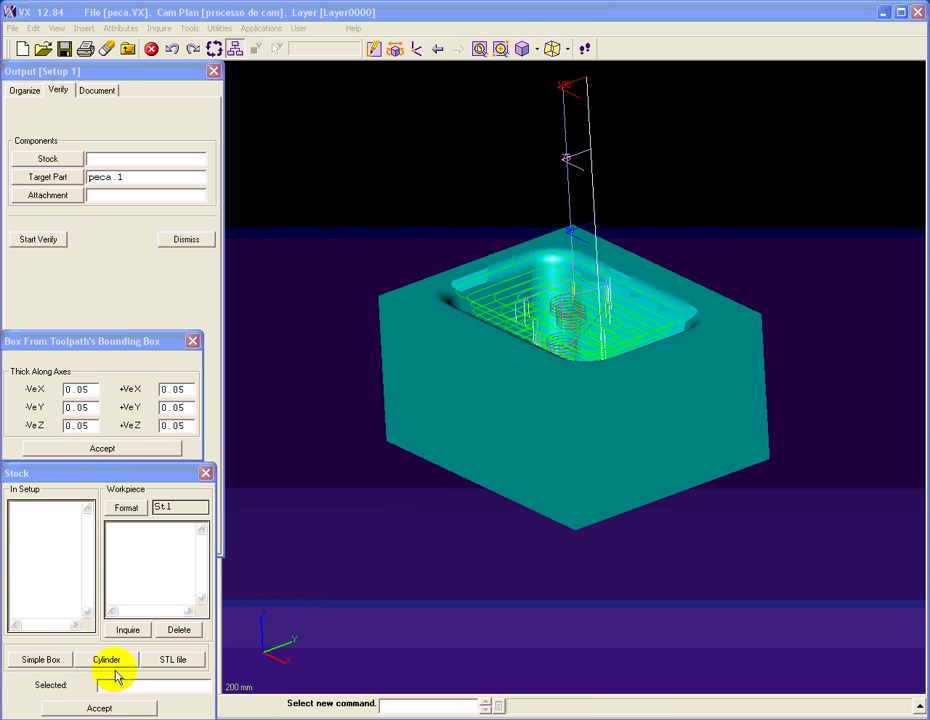
left_click(112, 707)
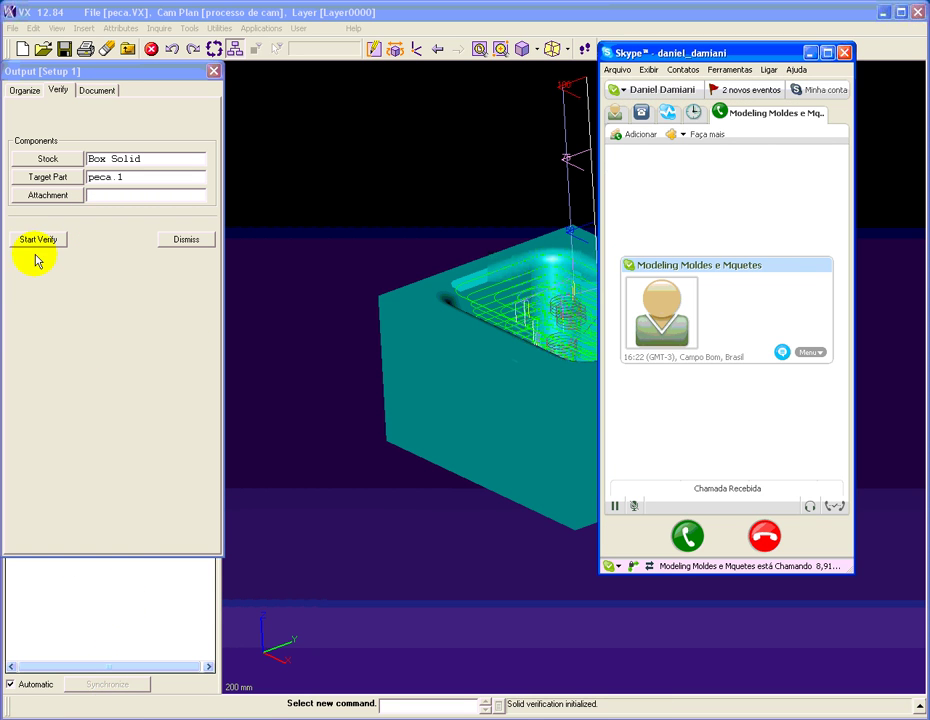
left_click(38, 240)
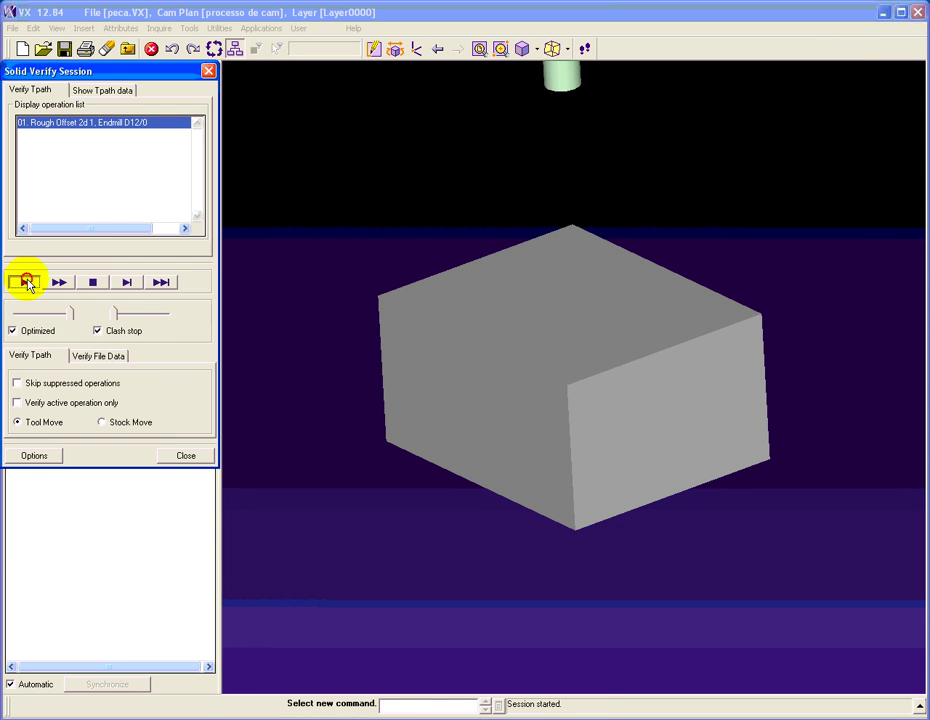
Play the Rough Offset 2d 1 simulation at higher speed, inspect the milled pocket, then close the session.
left_click(24, 282)
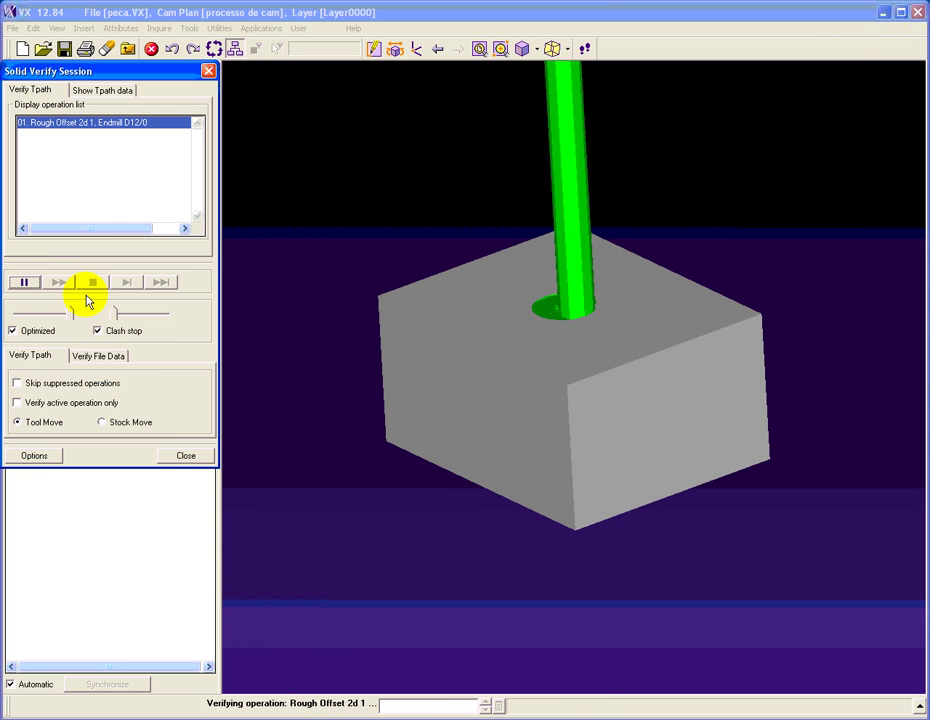
left_click_drag(115, 312, 127, 312)
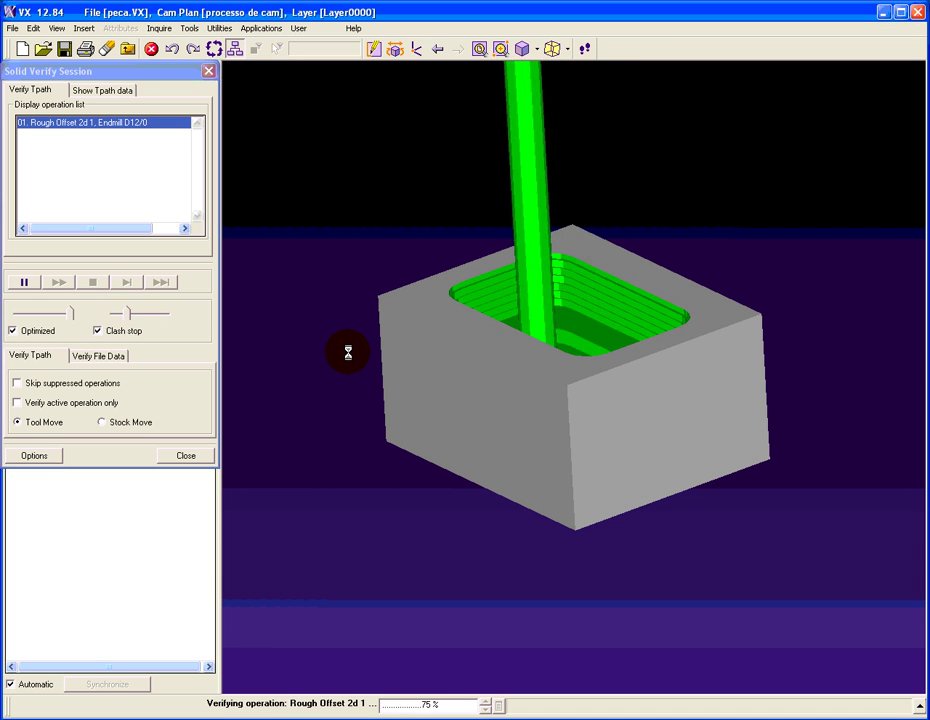
mouse_move(414, 352)
right_mouse_down()
mouse_move(400, 410)
mouse_move(282, 410)
right_mouse_up()
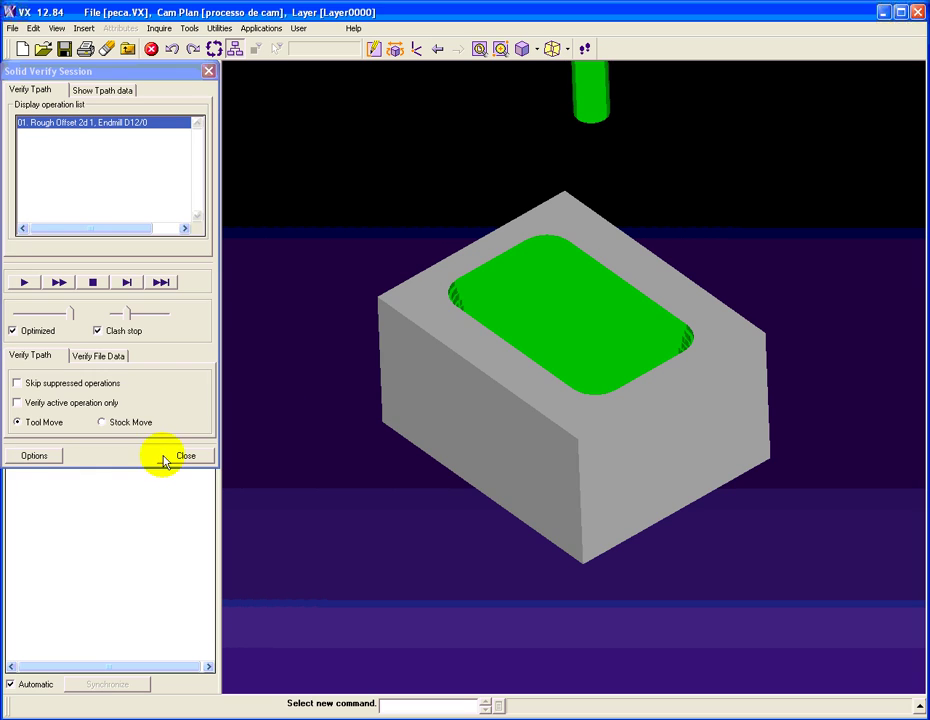
left_click(165, 460)
Try posting G and M Codes with Display Output enabled, then dismiss the no-machine error.
double_click(46, 262)
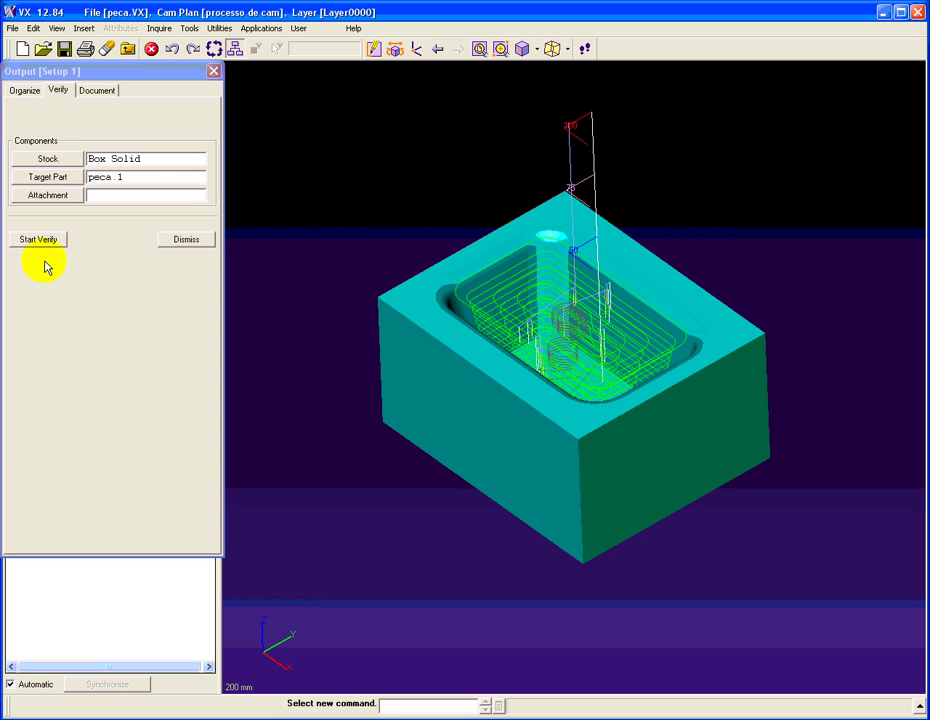
left_click(97, 89)
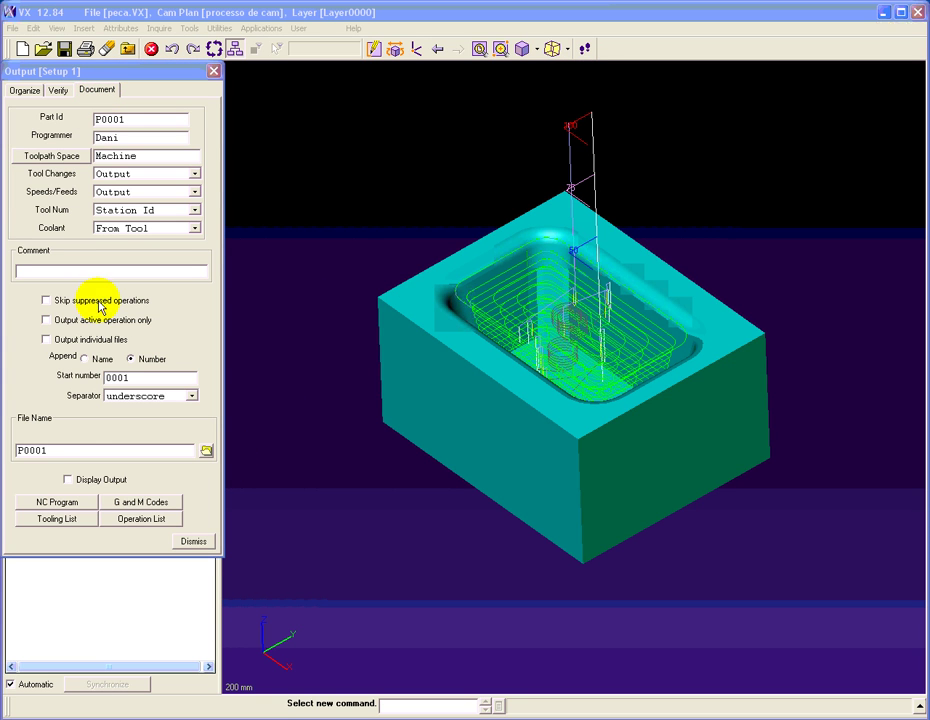
left_click(88, 482)
left_click(110, 503)
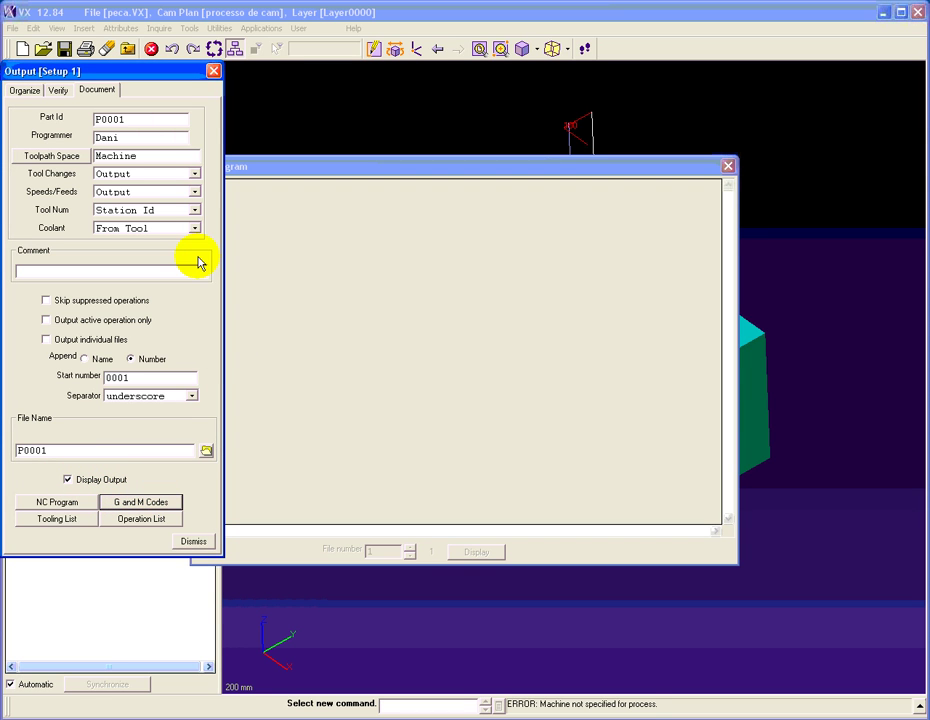
left_click(213, 70)
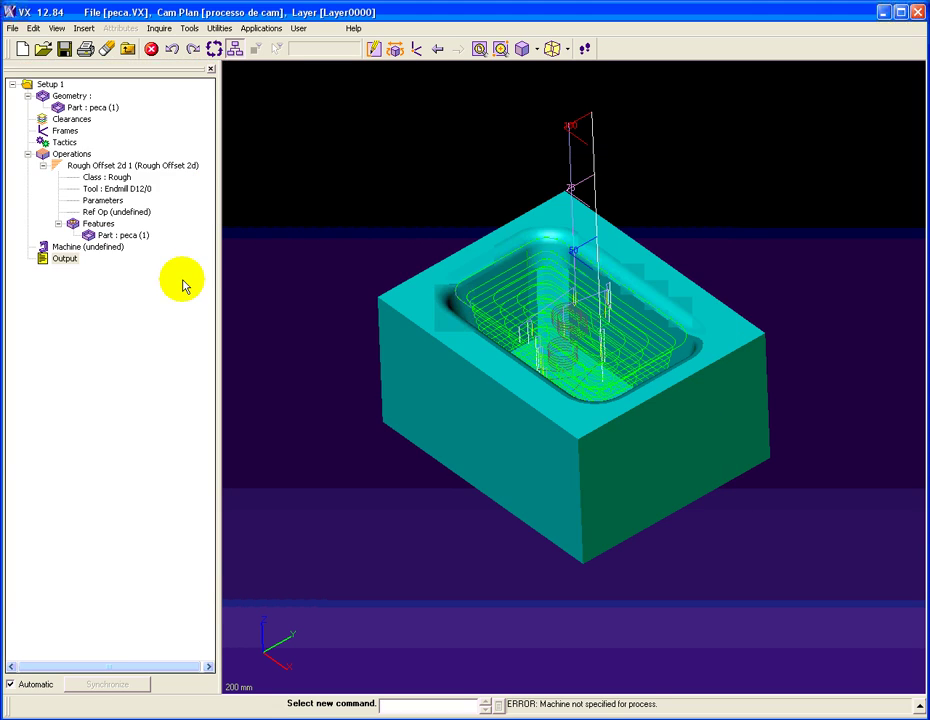
Define a new 3-Axis M.C. machine named Machine 1.
double_click(76, 248)
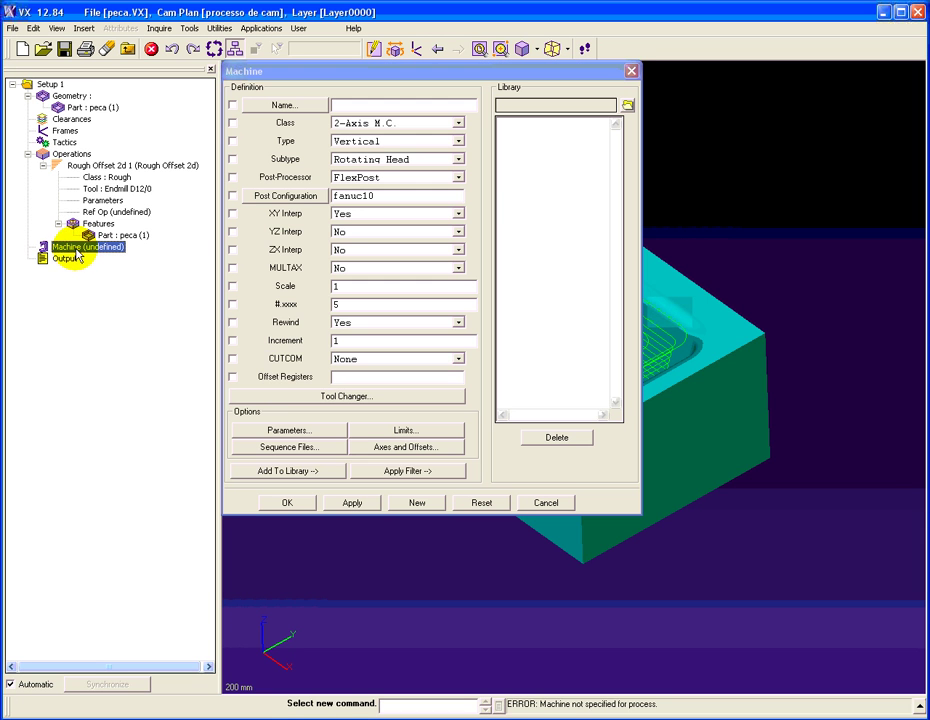
left_click(371, 125)
left_click(374, 143)
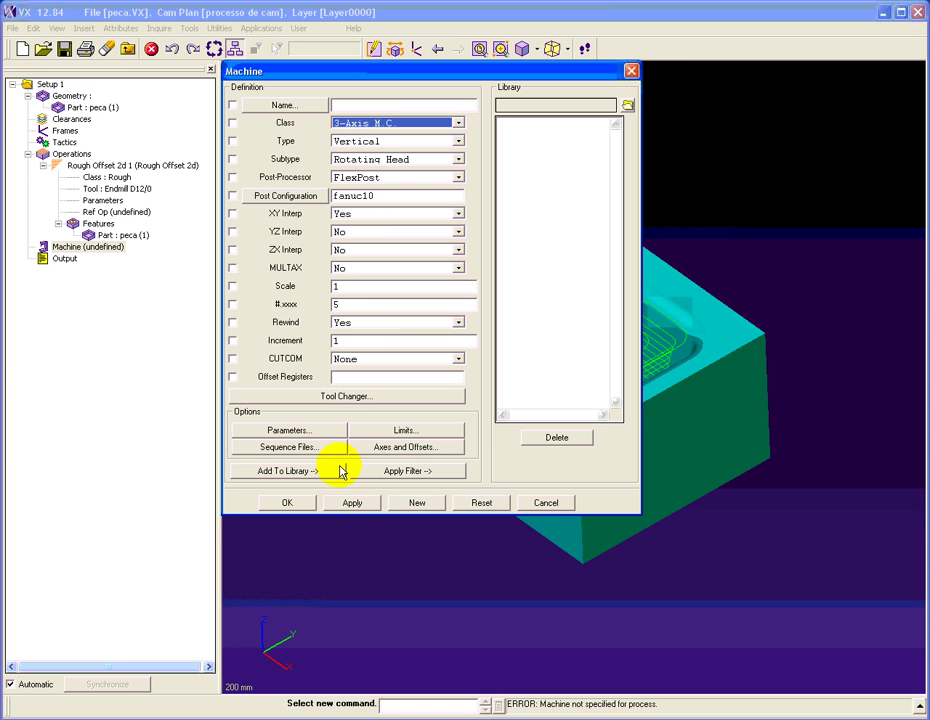
left_click(350, 503)
left_click(290, 503)
Post G and M Codes with Display Output on and review the P0001 G-code lines N11 to N33.
double_click(64, 259)
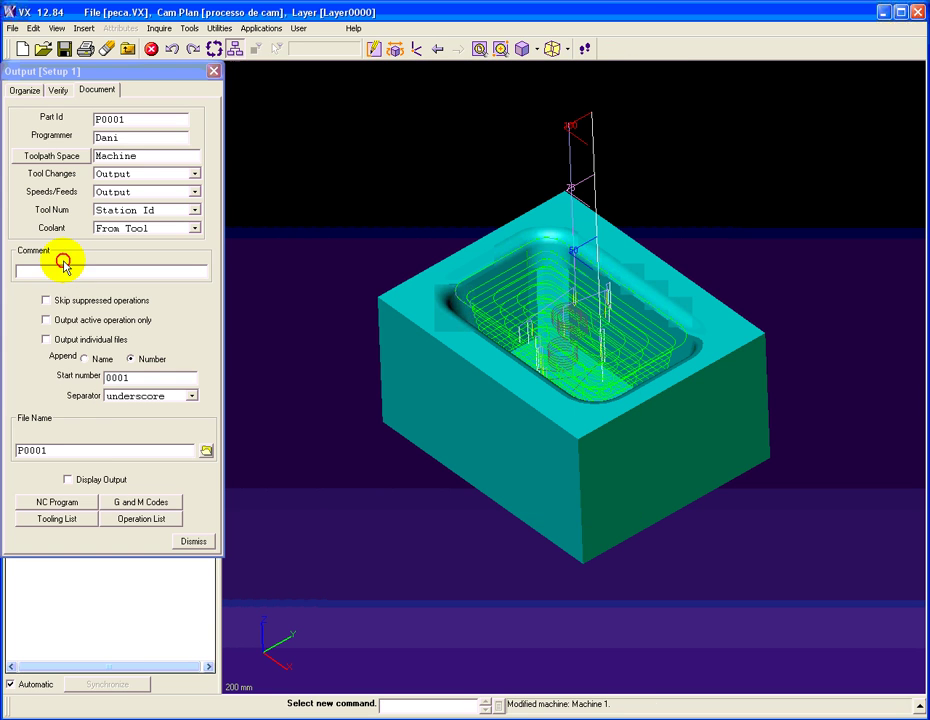
left_click(69, 479)
left_click(80, 501)
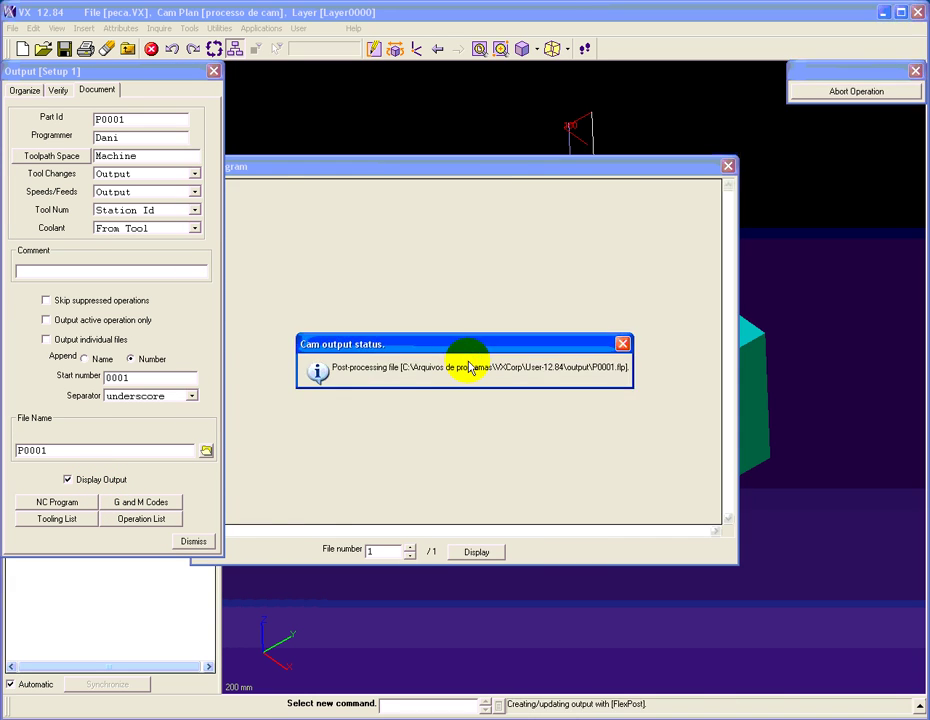
left_click_drag(410, 170, 538, 164)
left_click_drag(337, 283, 465, 491)
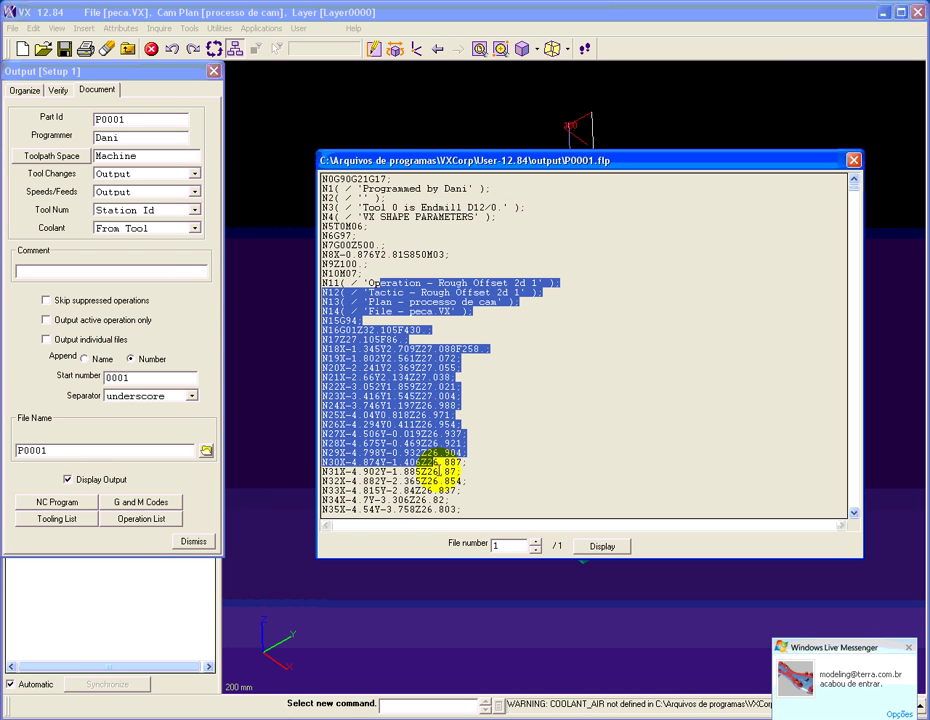